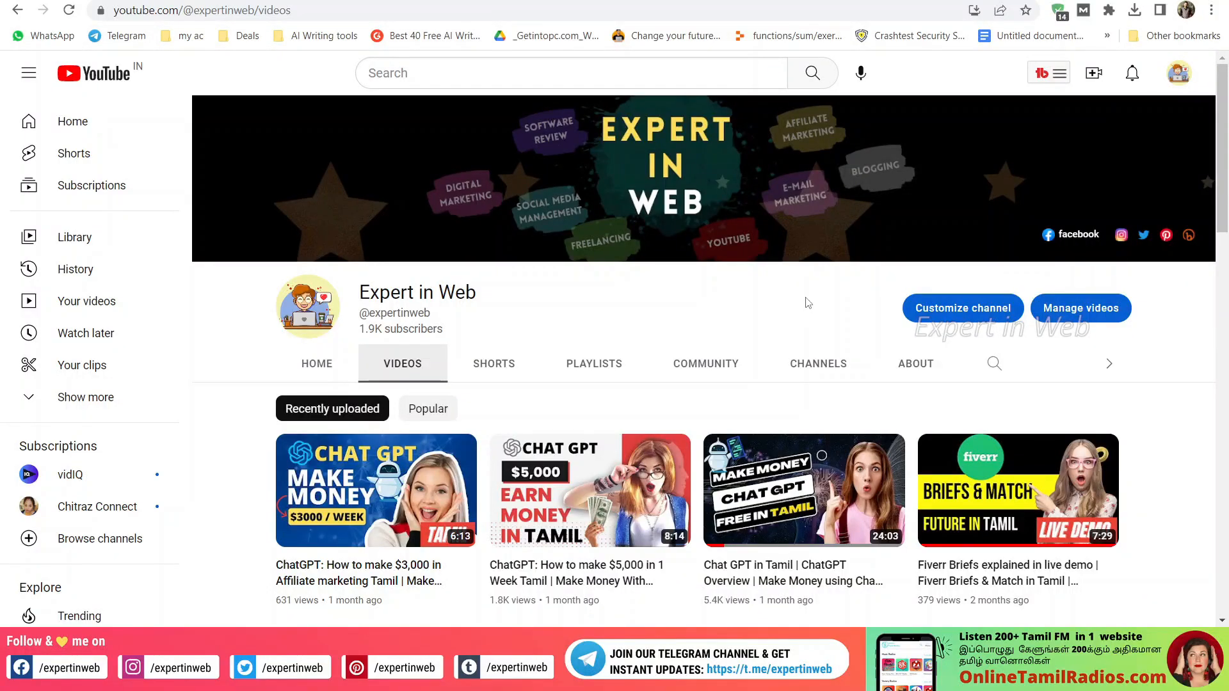
- Look through the Expert in Web channel's videos and its created playlists
scroll(808, 302, "down", 1)
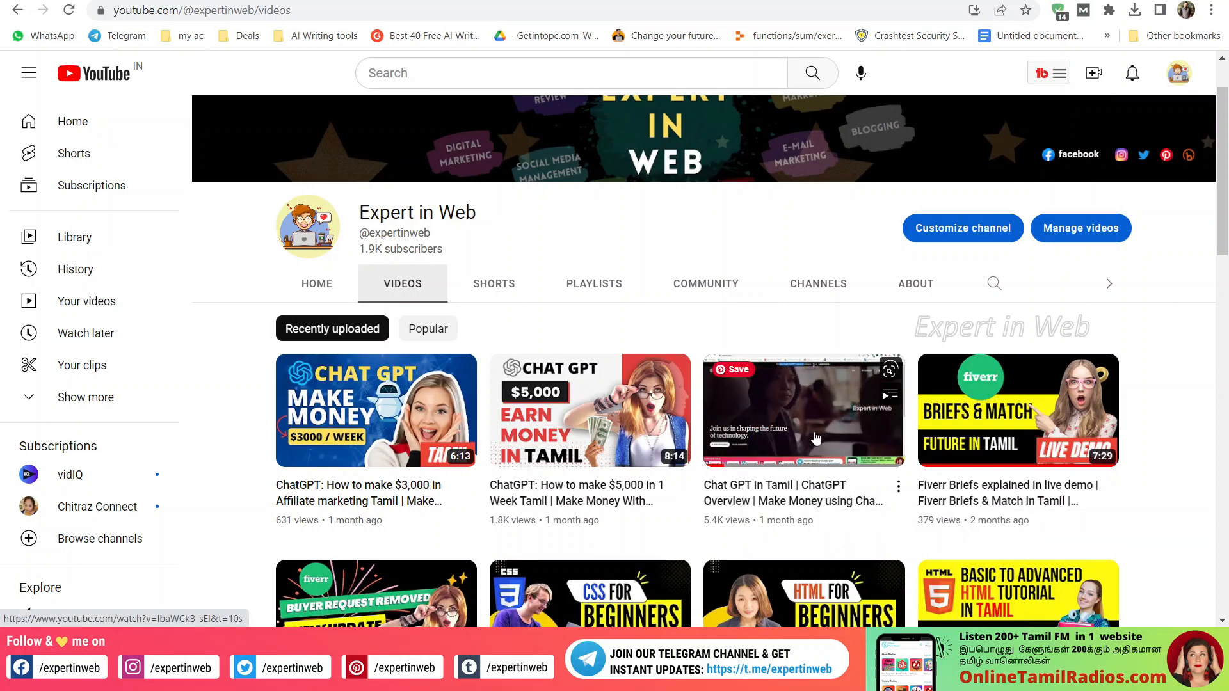
left_click(590, 292)
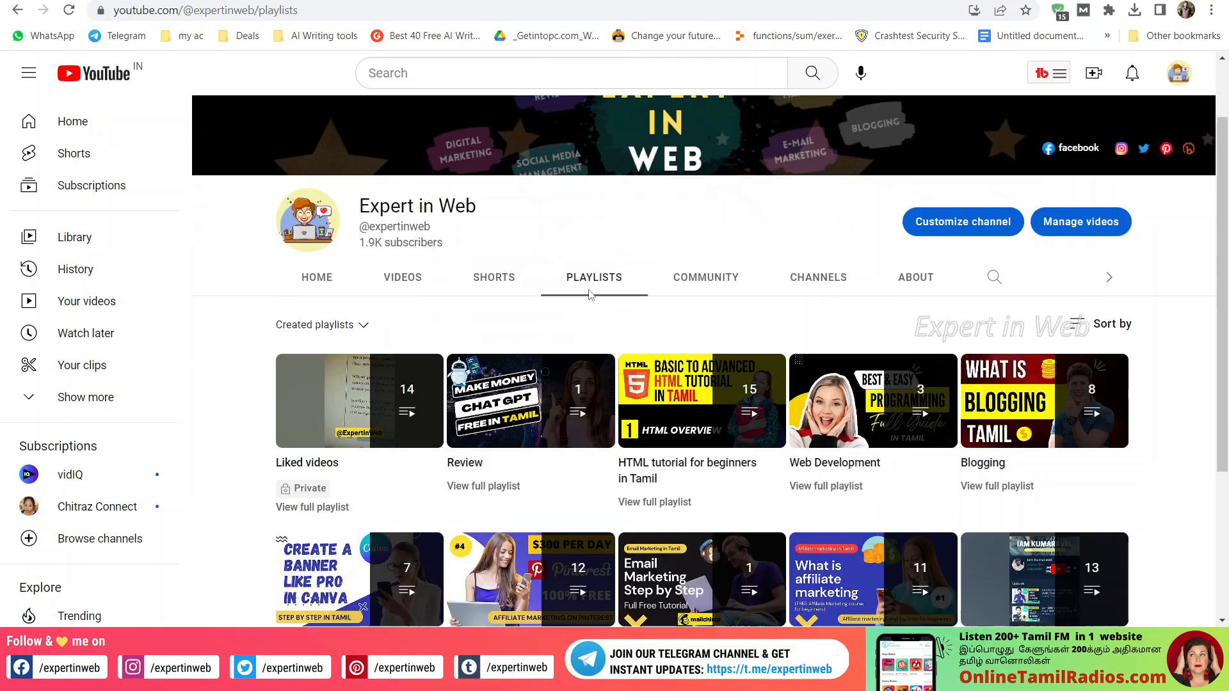
scroll(582, 212, "down", 1)
scroll(544, 237, "down", 2)
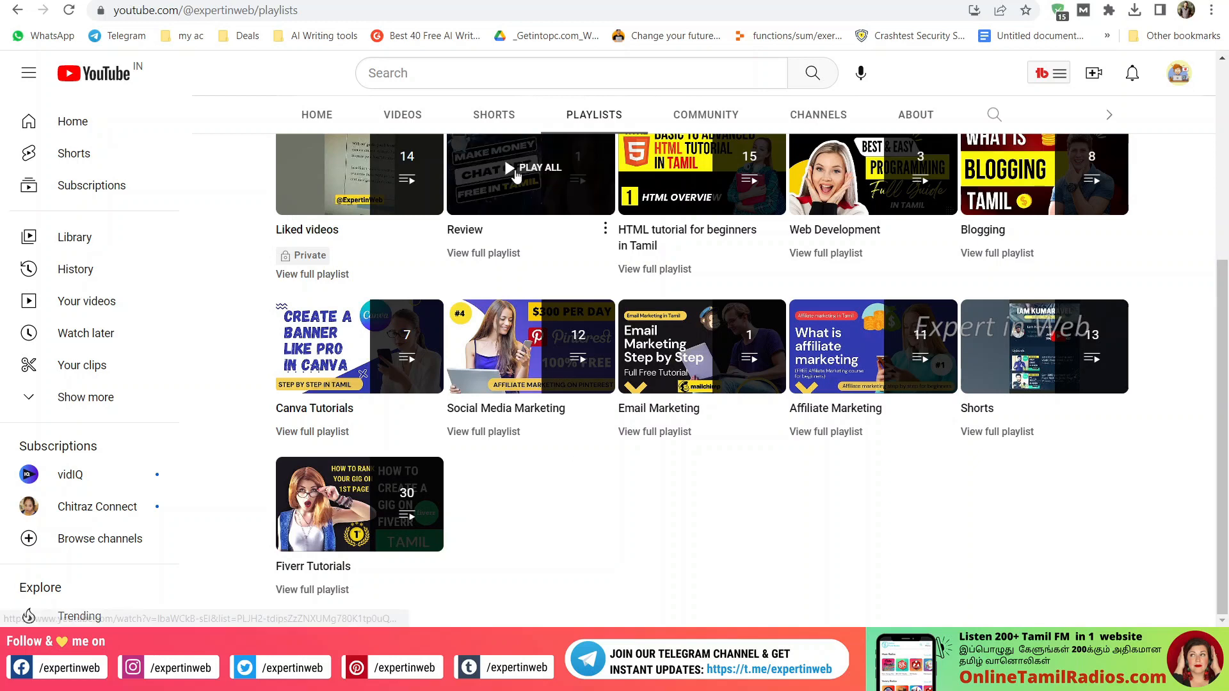
- Switch to ChatGPT and bring up the untitled Notepad note containing the Instagram quotes prompt
left_click(448, 2)
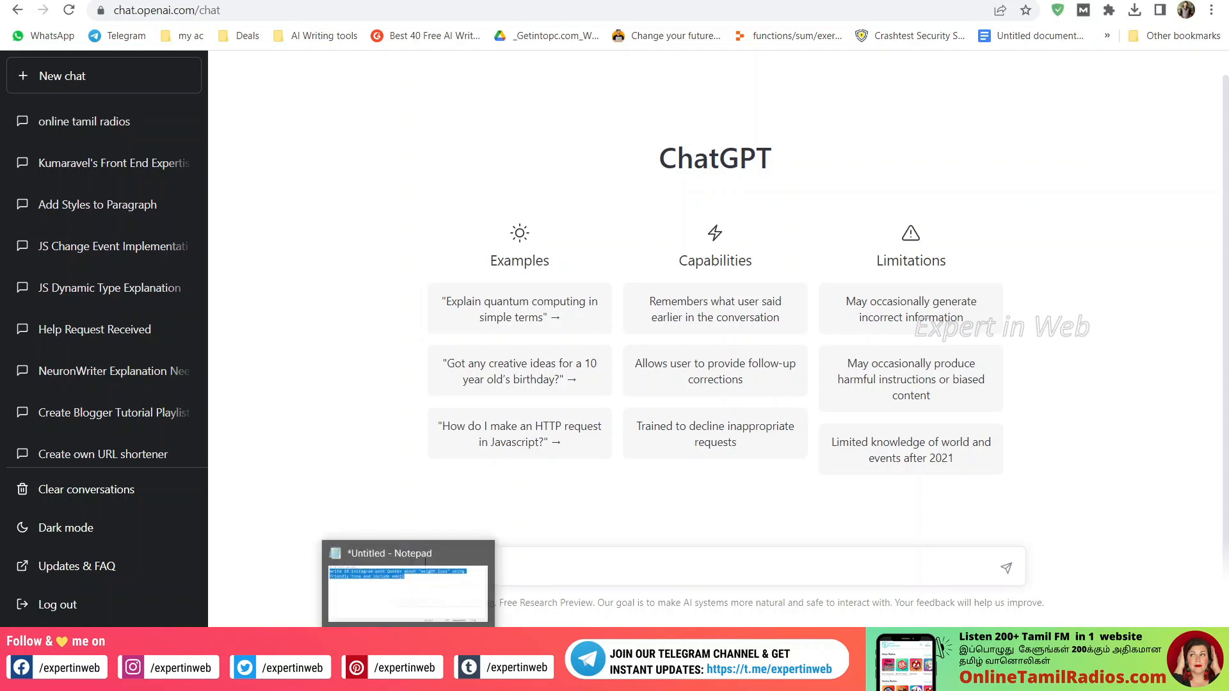
left_click(410, 680)
left_click(326, 408)
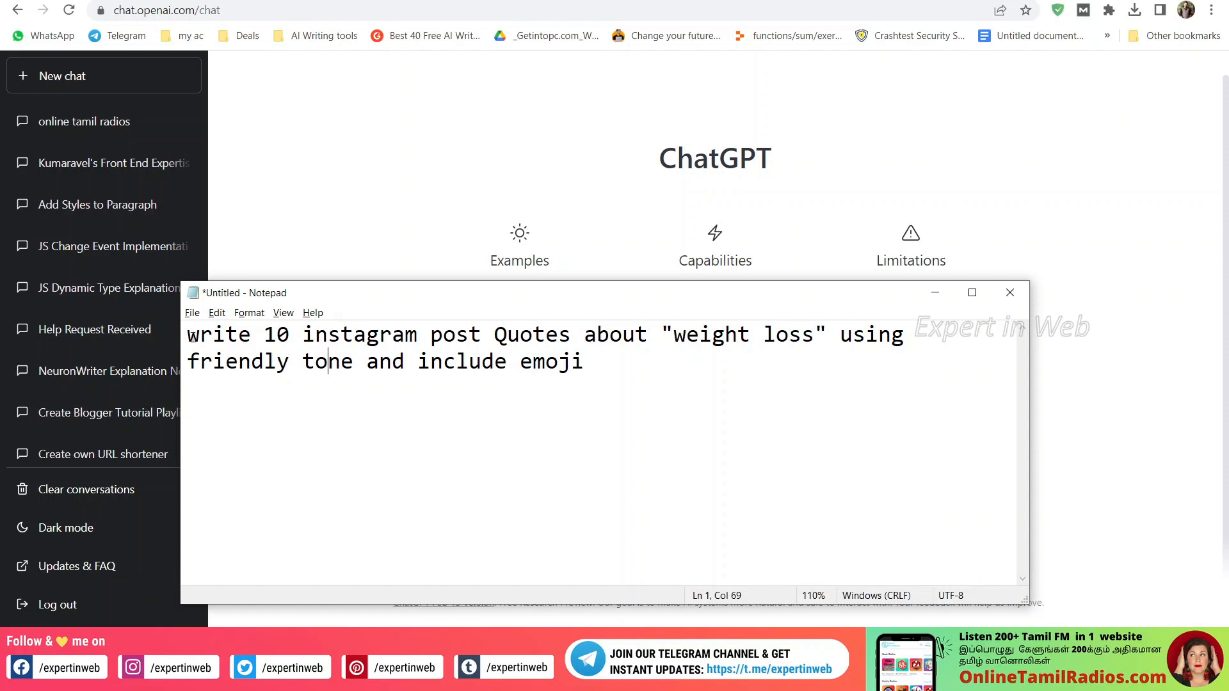
- Examine the prompt's wording in the note, including the number of quotes, the topic, the tone and the emoji request
left_click_drag(187, 334, 776, 344)
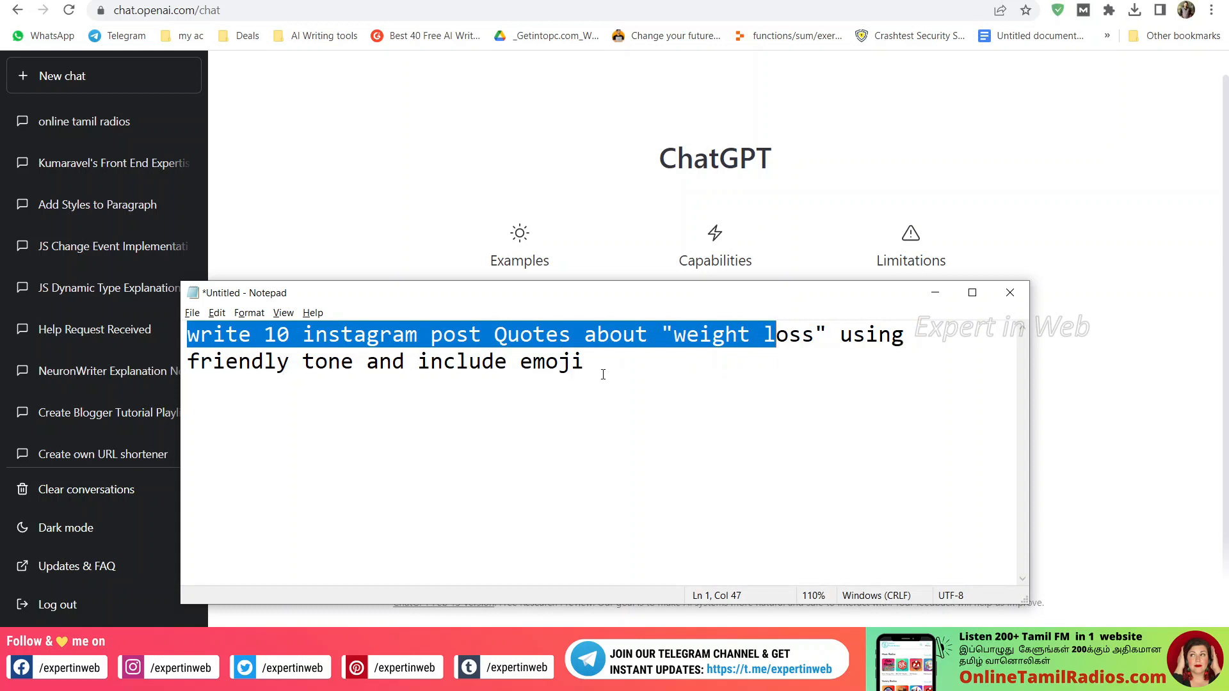
left_click_drag(422, 363, 592, 372)
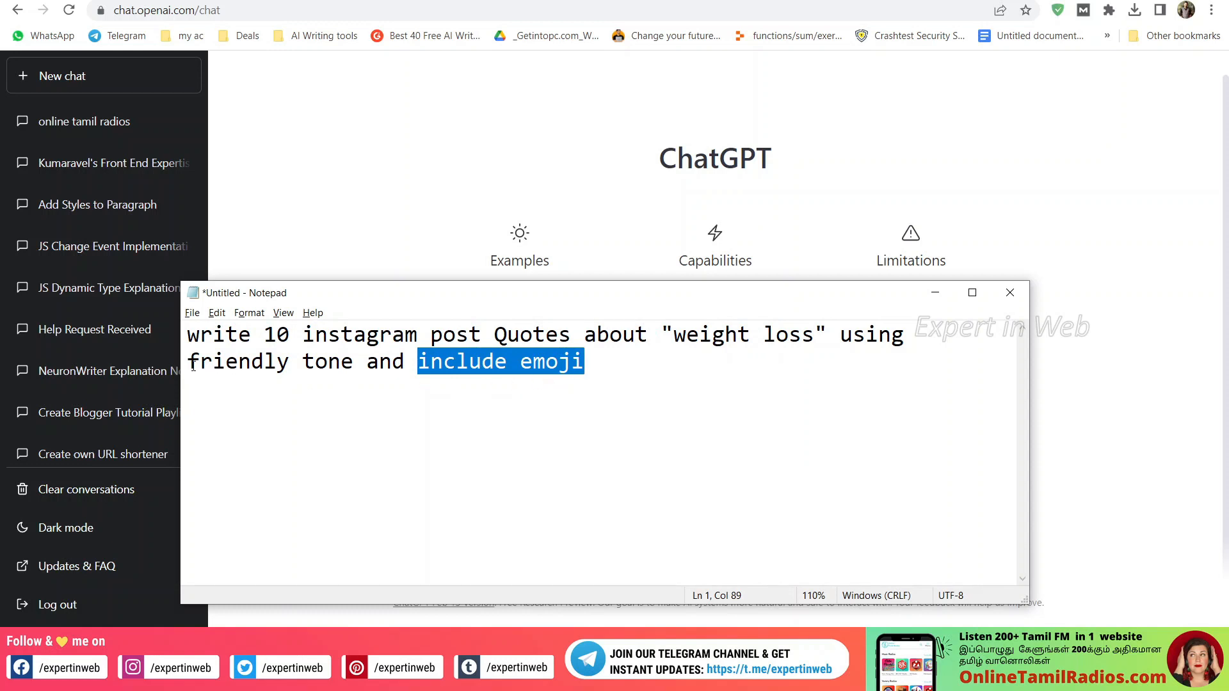
left_click_drag(194, 365, 356, 364)
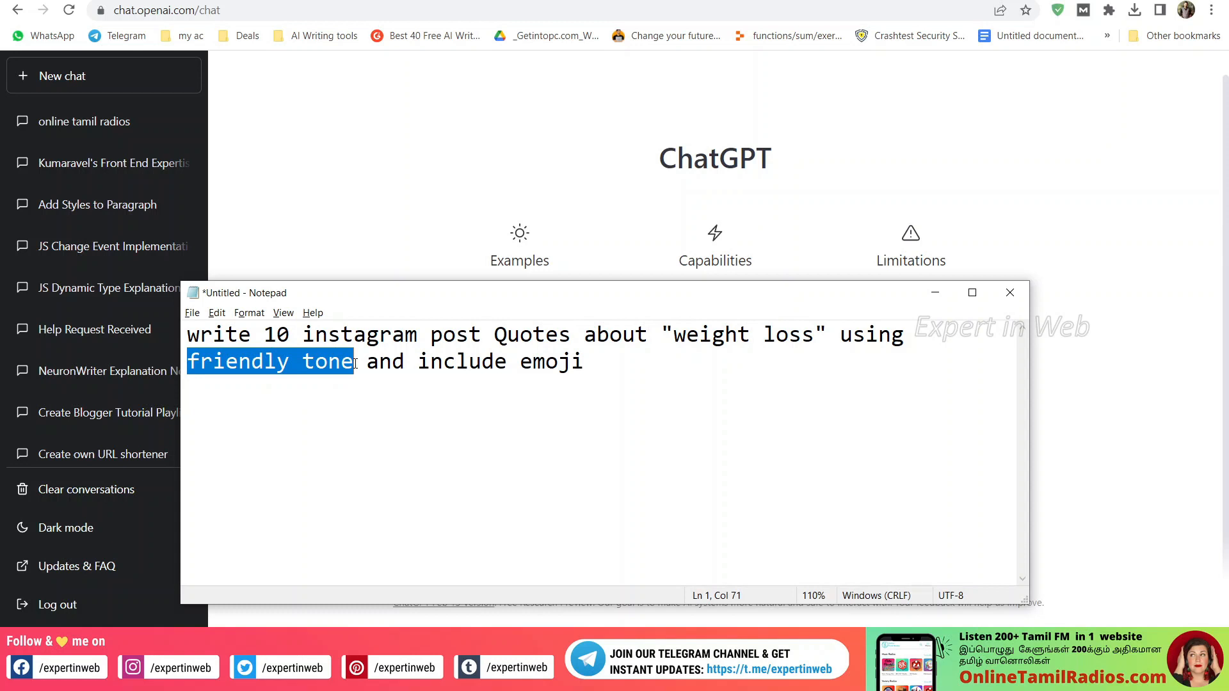
left_click(239, 378)
double_click(237, 372)
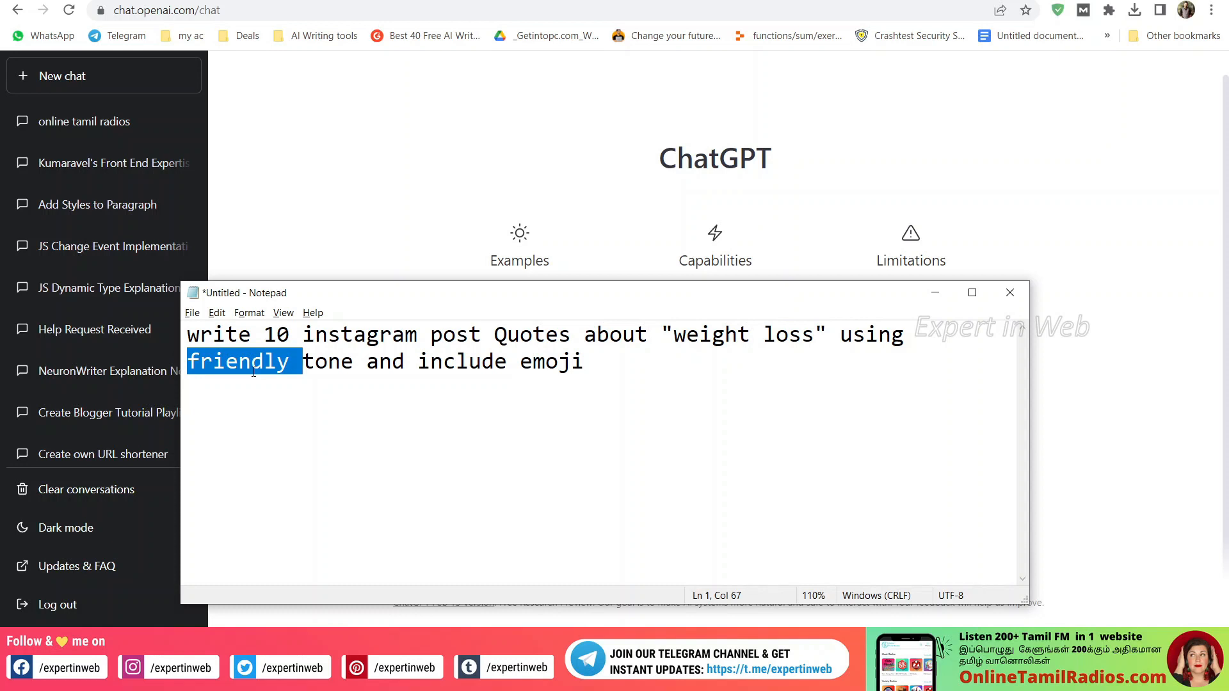
left_click(327, 371)
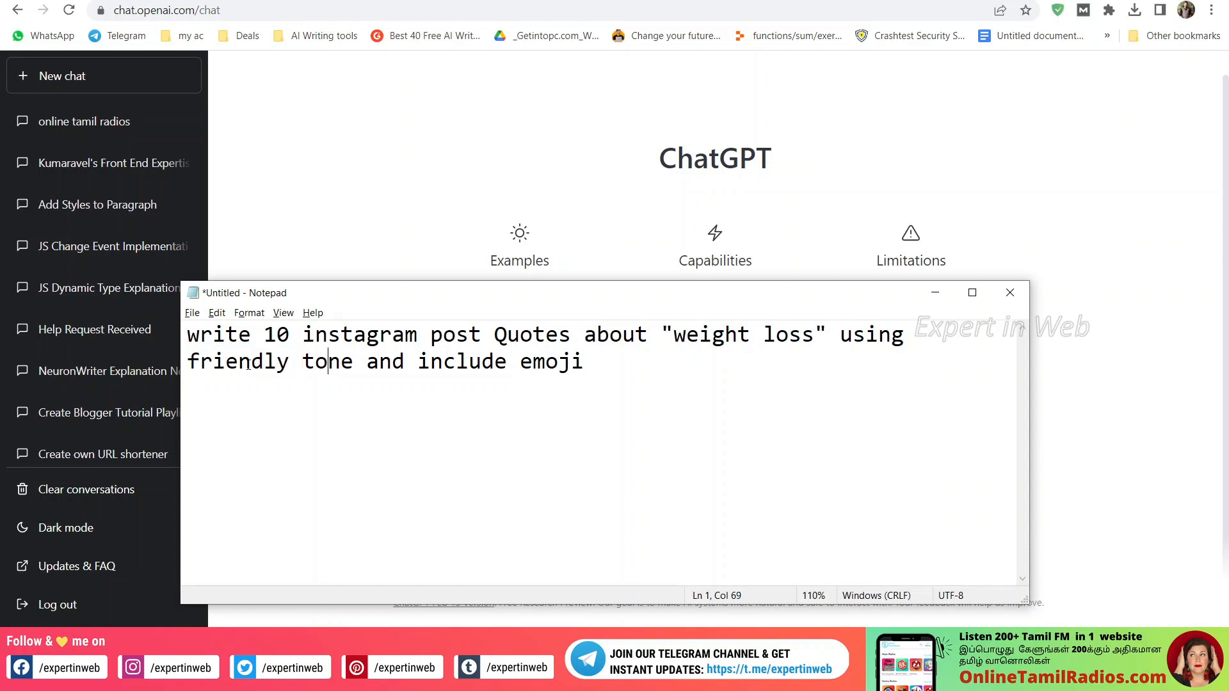
double_click(273, 362)
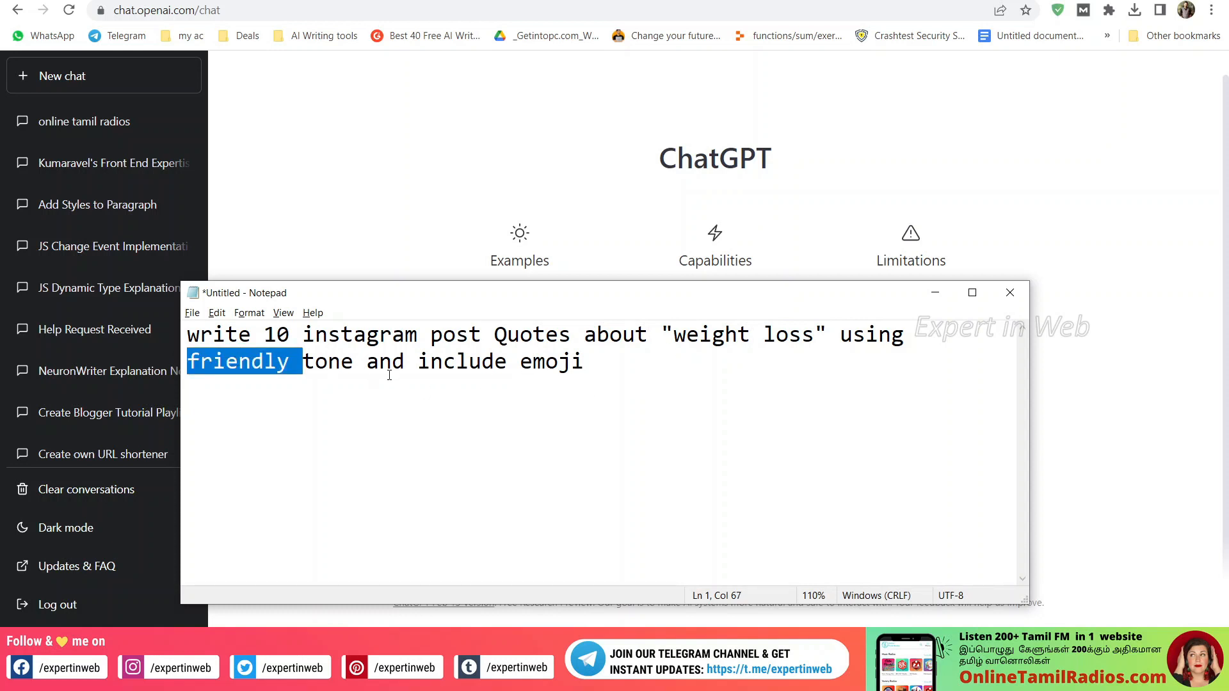
left_click(282, 337)
double_click(282, 336)
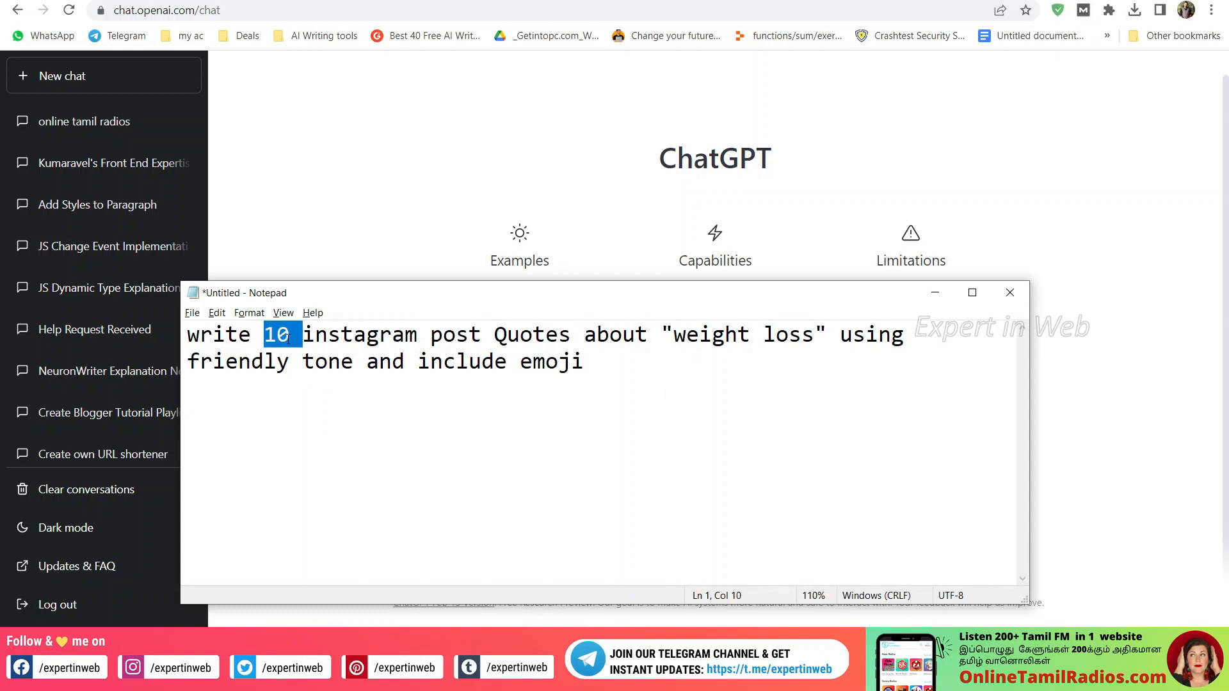
left_click(289, 339)
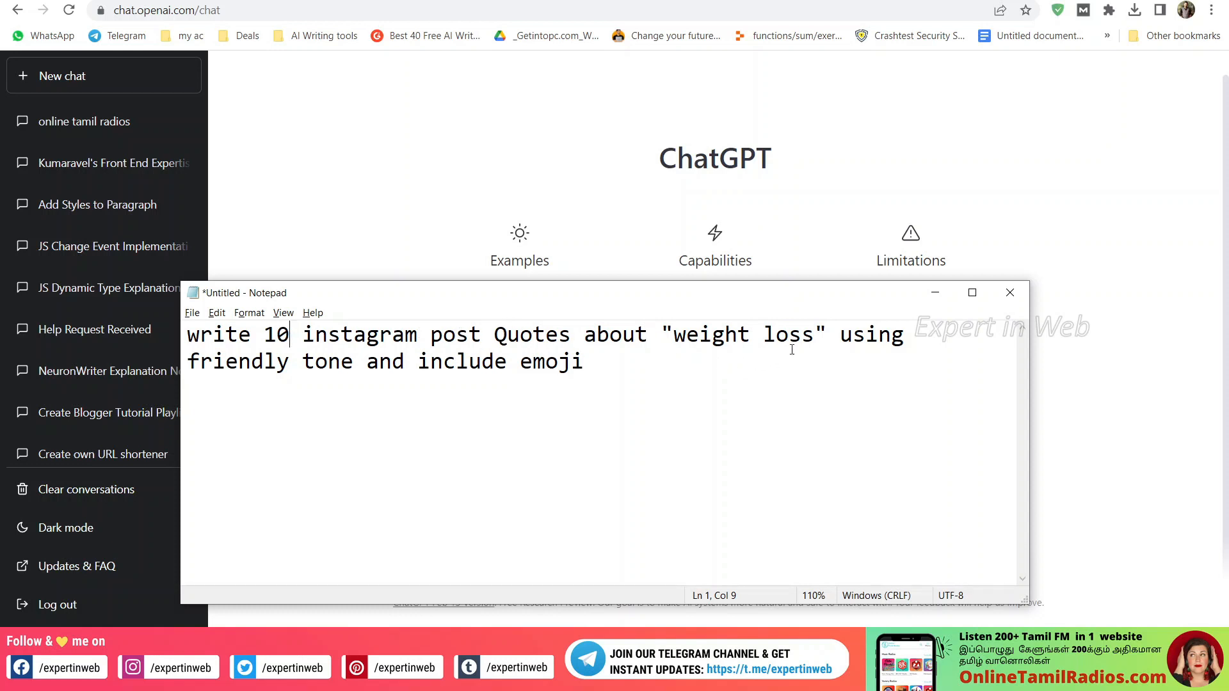
left_click_drag(816, 338, 674, 343)
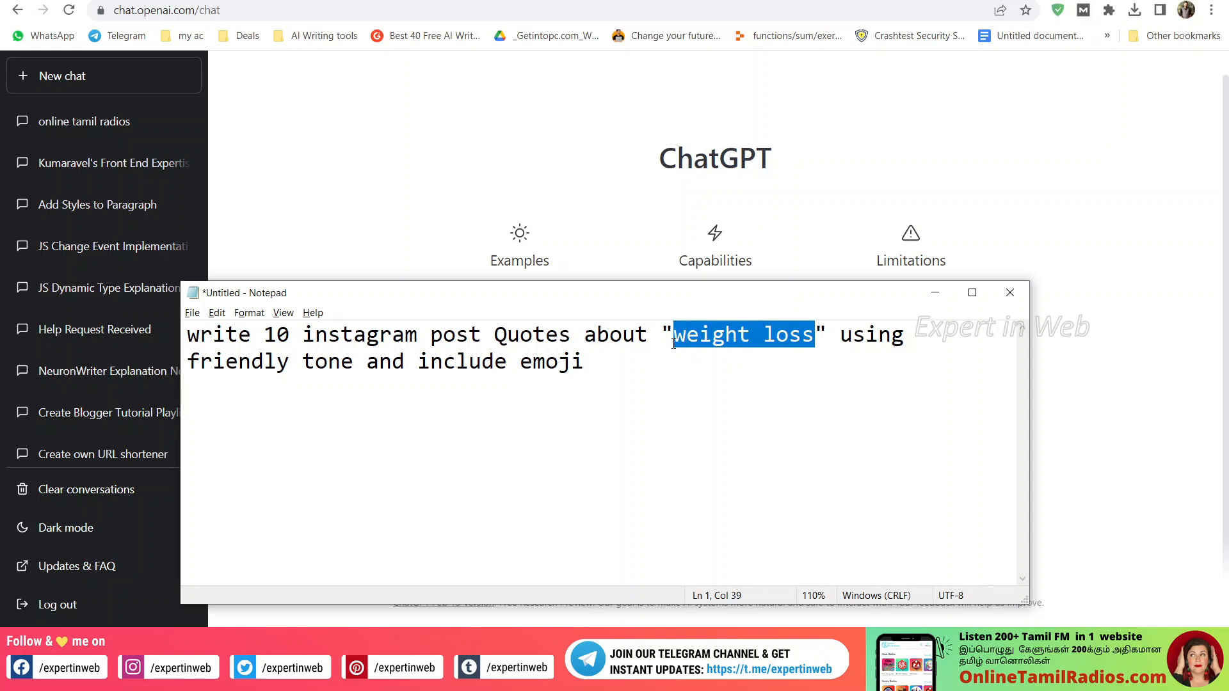
left_click_drag(487, 338, 816, 340)
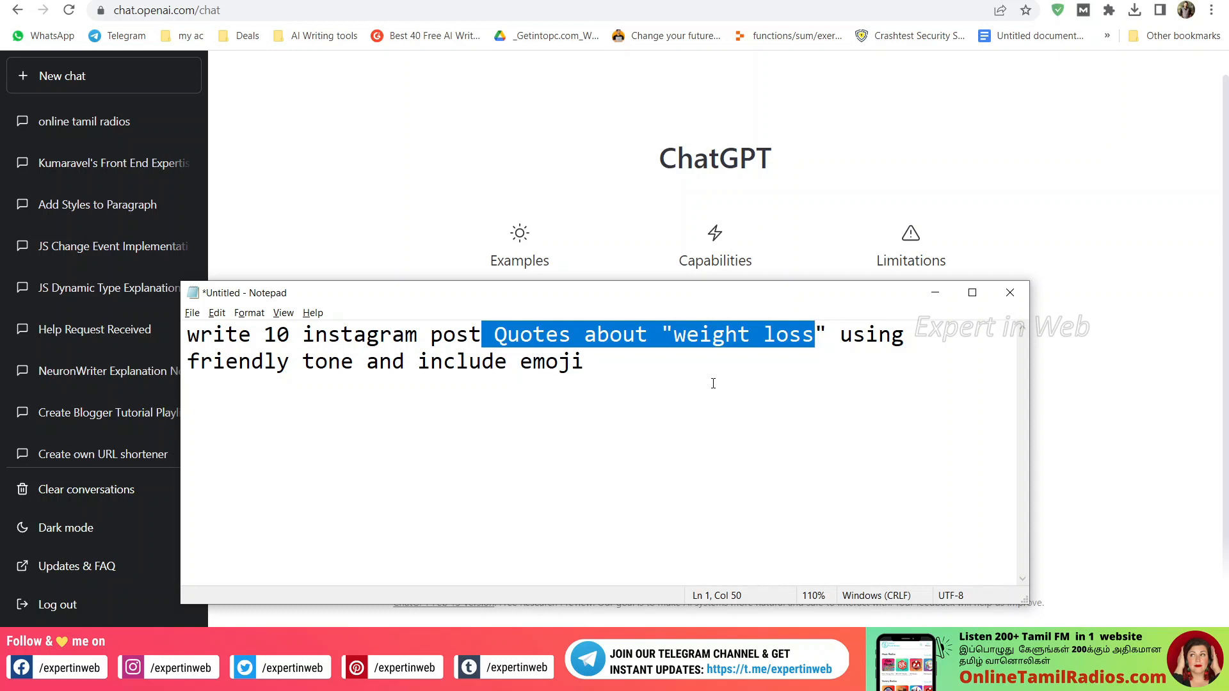
left_click(606, 361)
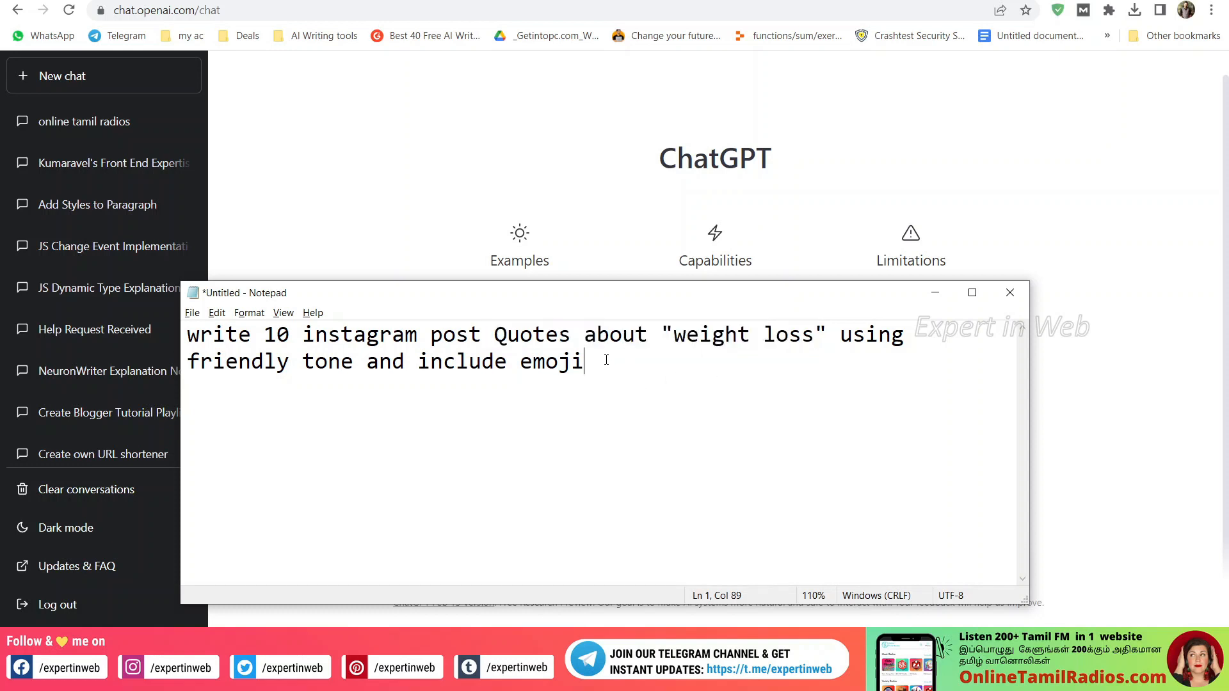
- Copy the full prompt for 10 friendly "weight loss" Instagram post quotes with emoji from Notepad into ChatGPT and submit it
key("ctrl+a")
key("ctrl+c")
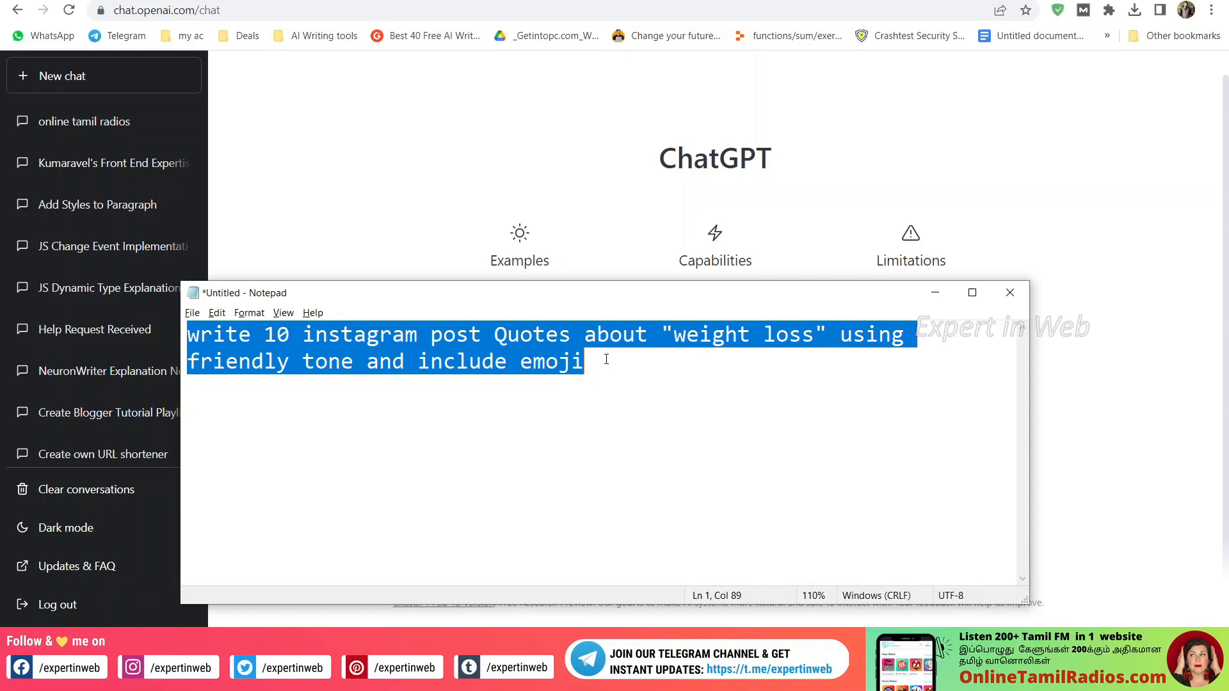
left_click(461, 214)
left_click(481, 559)
key("ctrl+v")
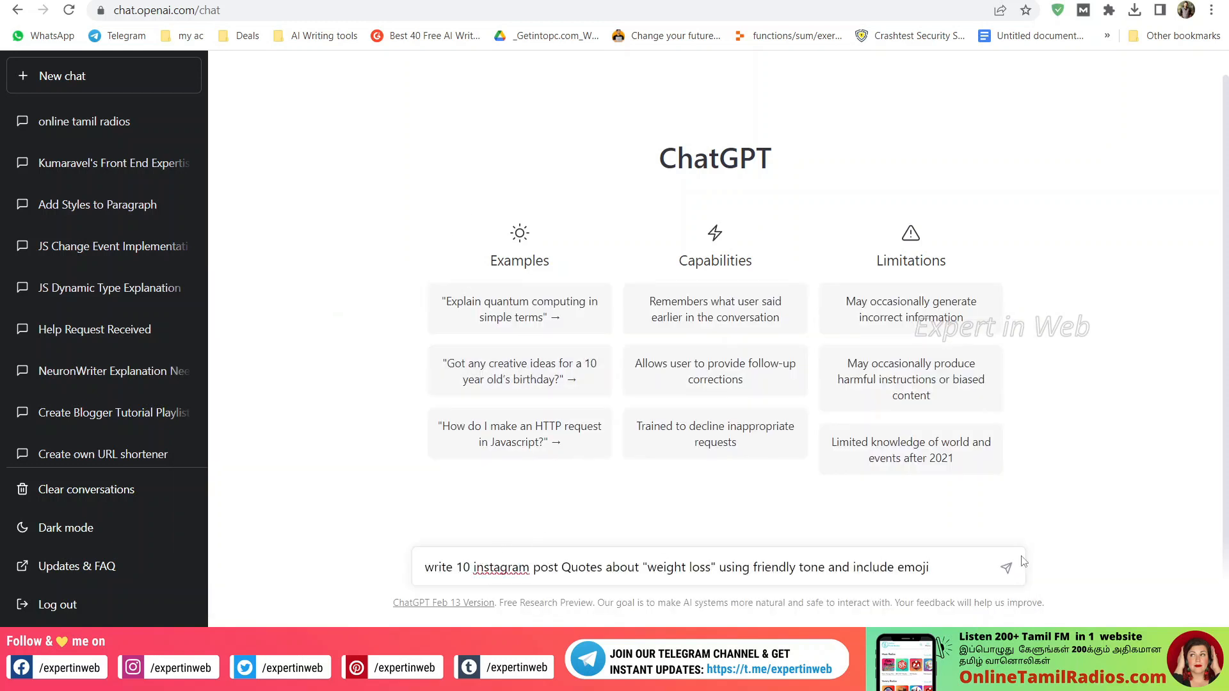
left_click(1006, 568)
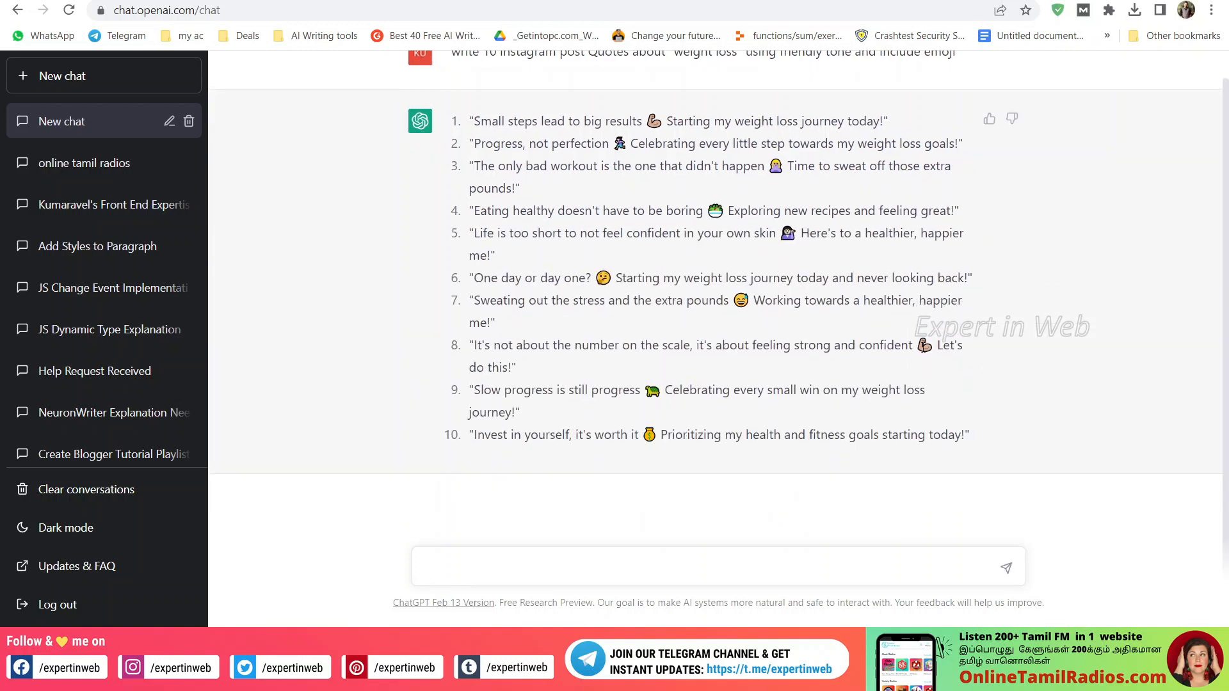
- Read through the generated weight loss quotes and the emojis they include
scroll(640, 256, "up", 1)
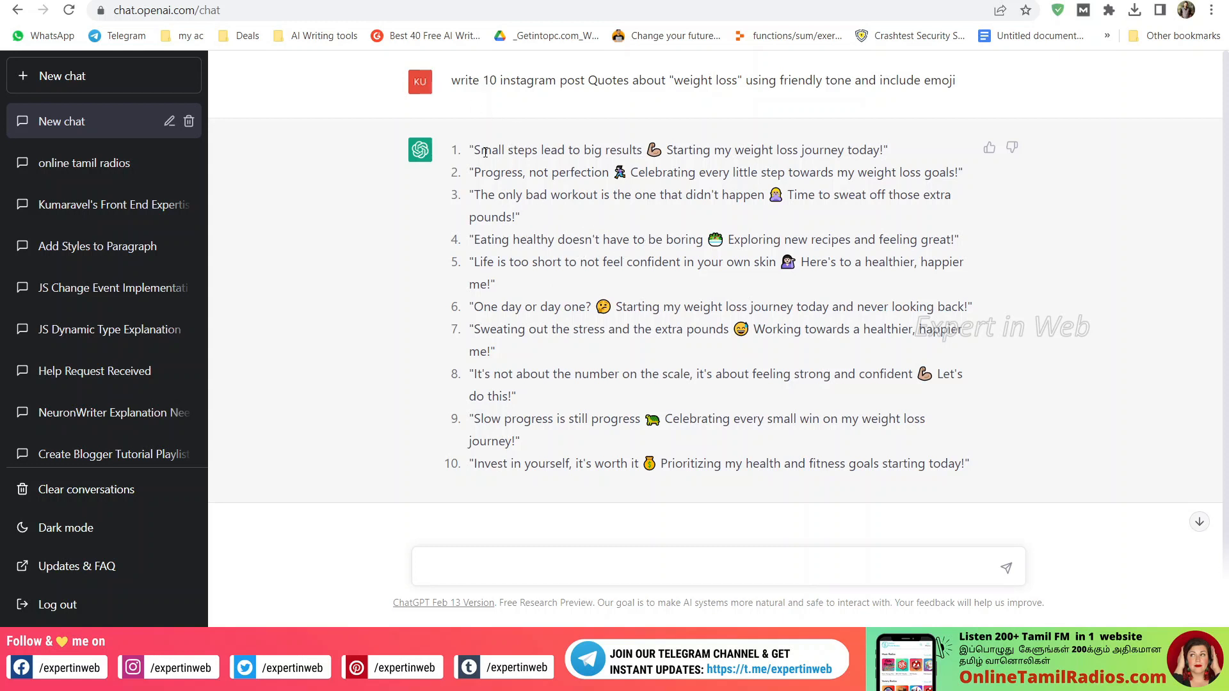
left_click_drag(477, 151, 631, 186)
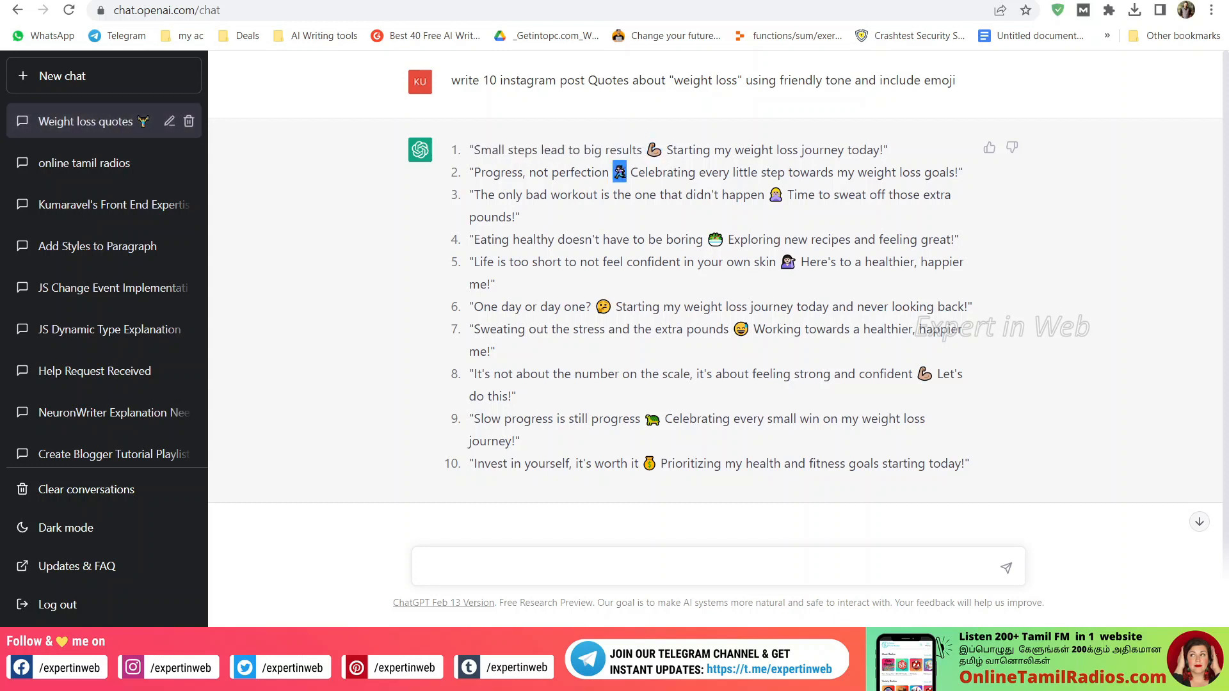
left_click_drag(768, 194, 784, 228)
scroll(615, 228, "down", 1)
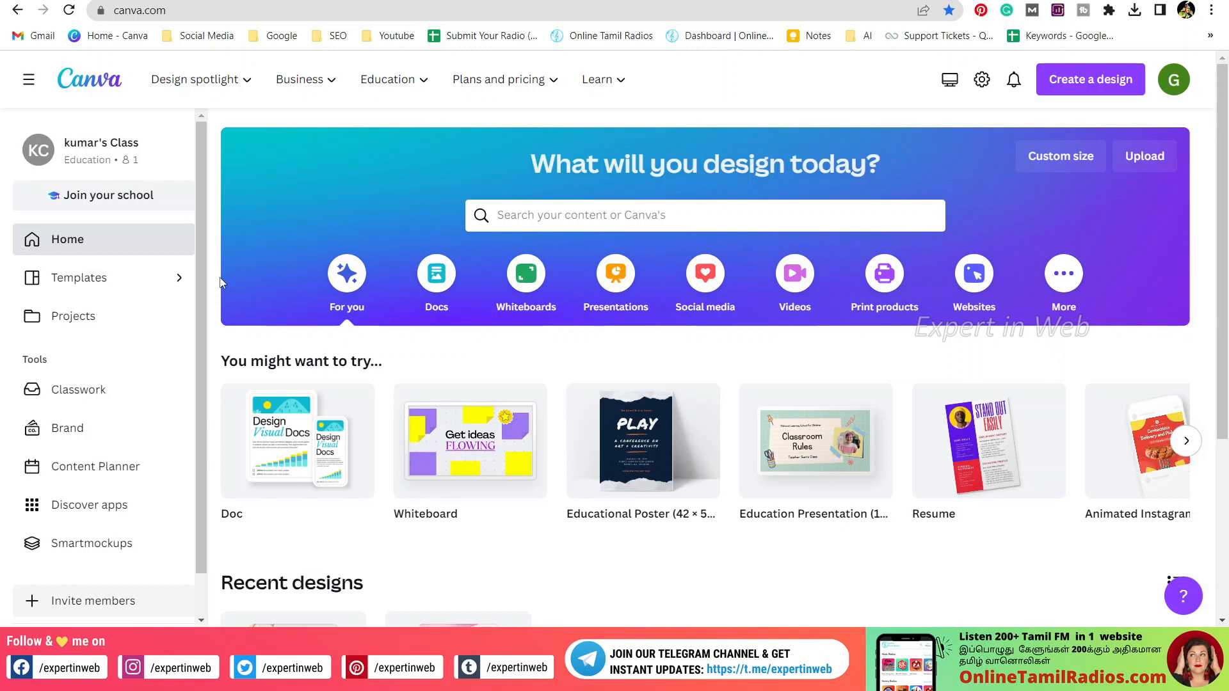
- Search Canva's templates for "quote instagram posts", using the suggestion offered for "instagram q"
left_click(526, 214)
type("ins")
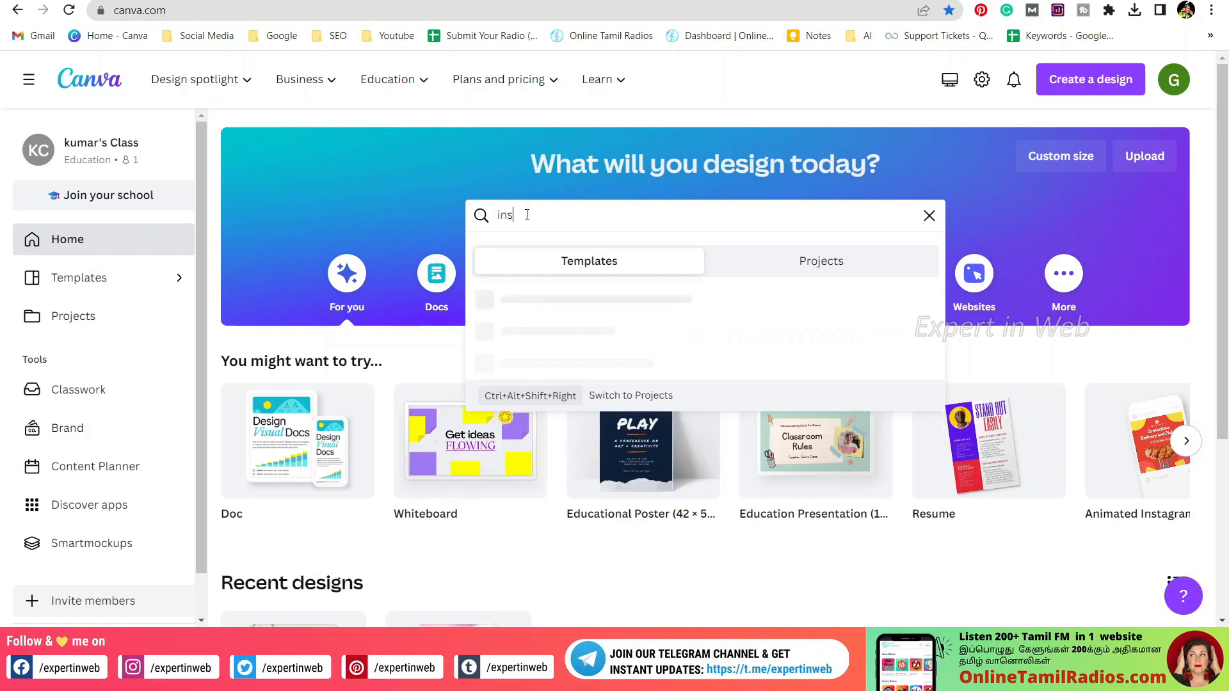
type("ta")
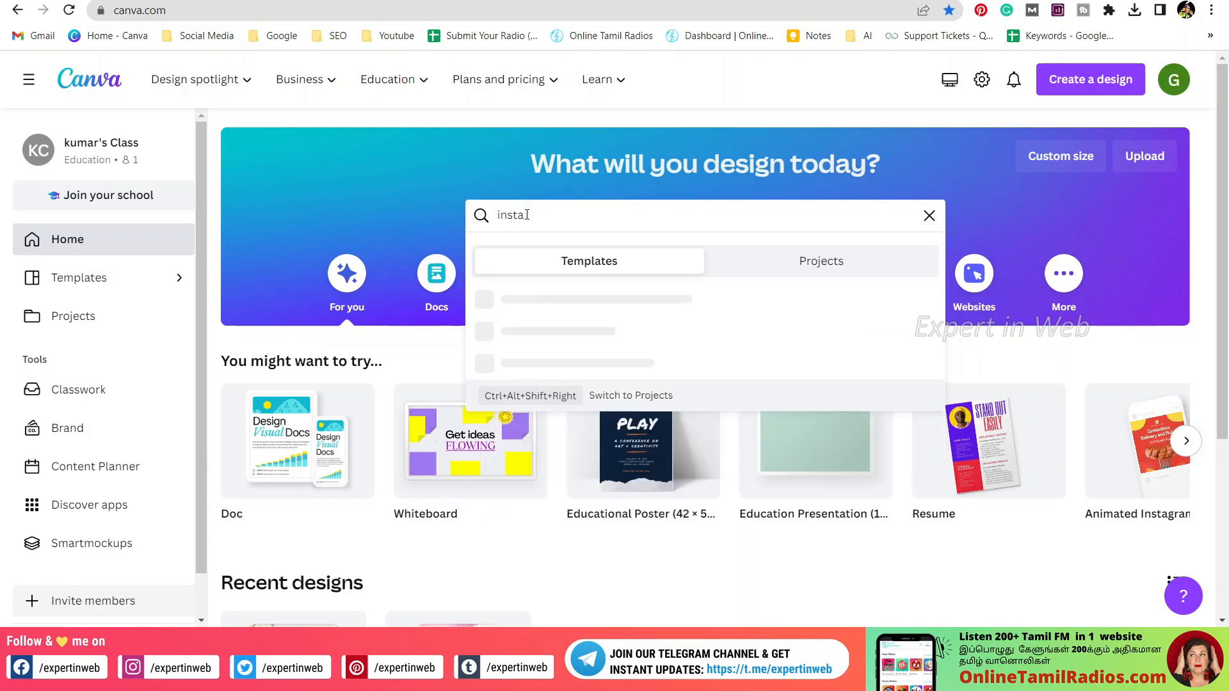
type("gram q")
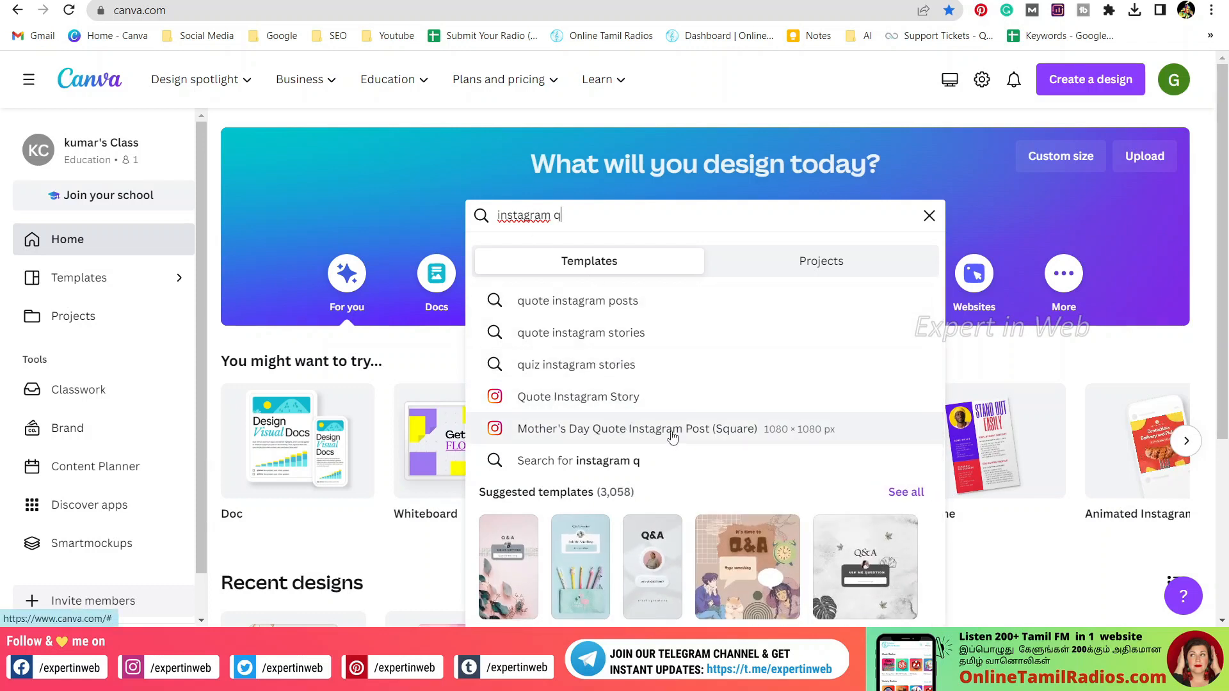
left_click(583, 306)
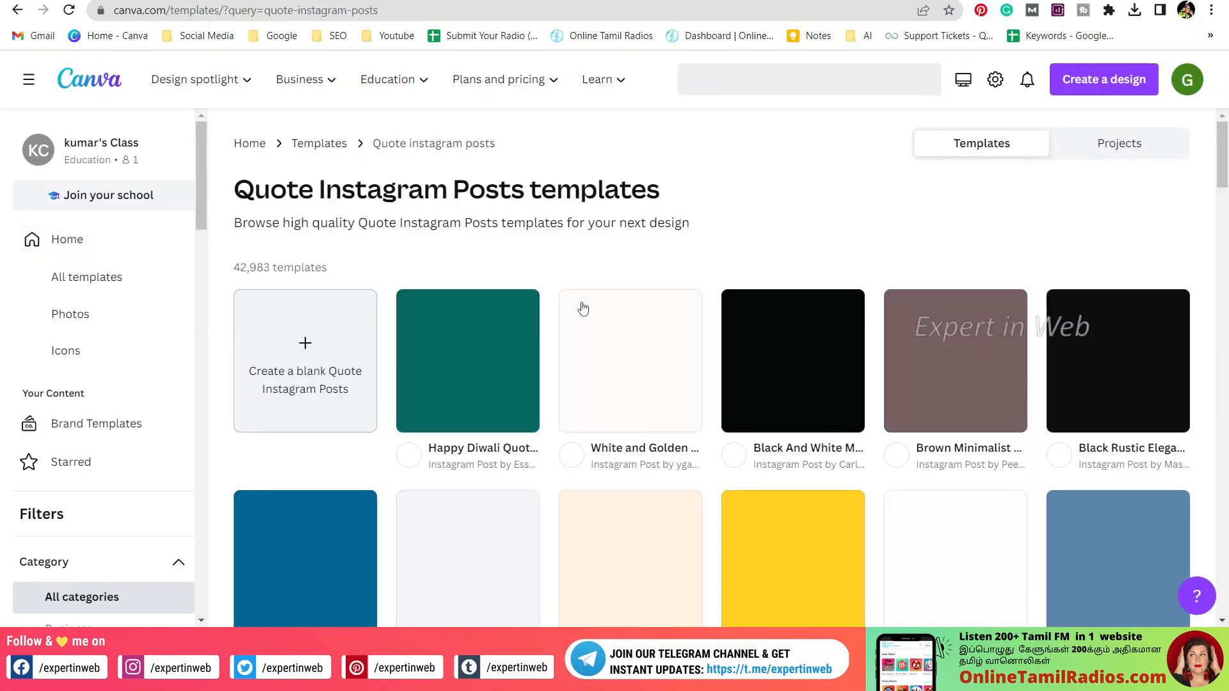
- Browse the quote Instagram post templates and the available format, style, theme and feature filters for a suitable design
scroll(551, 281, "down", 3)
scroll(541, 273, "down", 5)
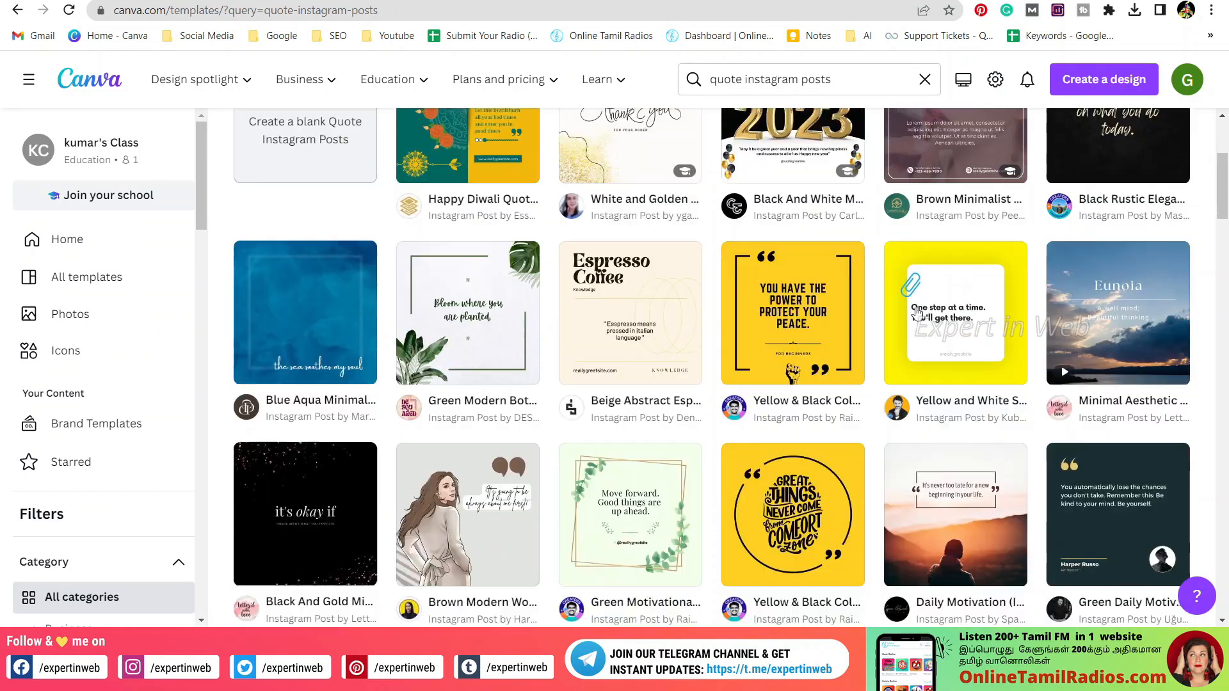
scroll(893, 297, "up", 3)
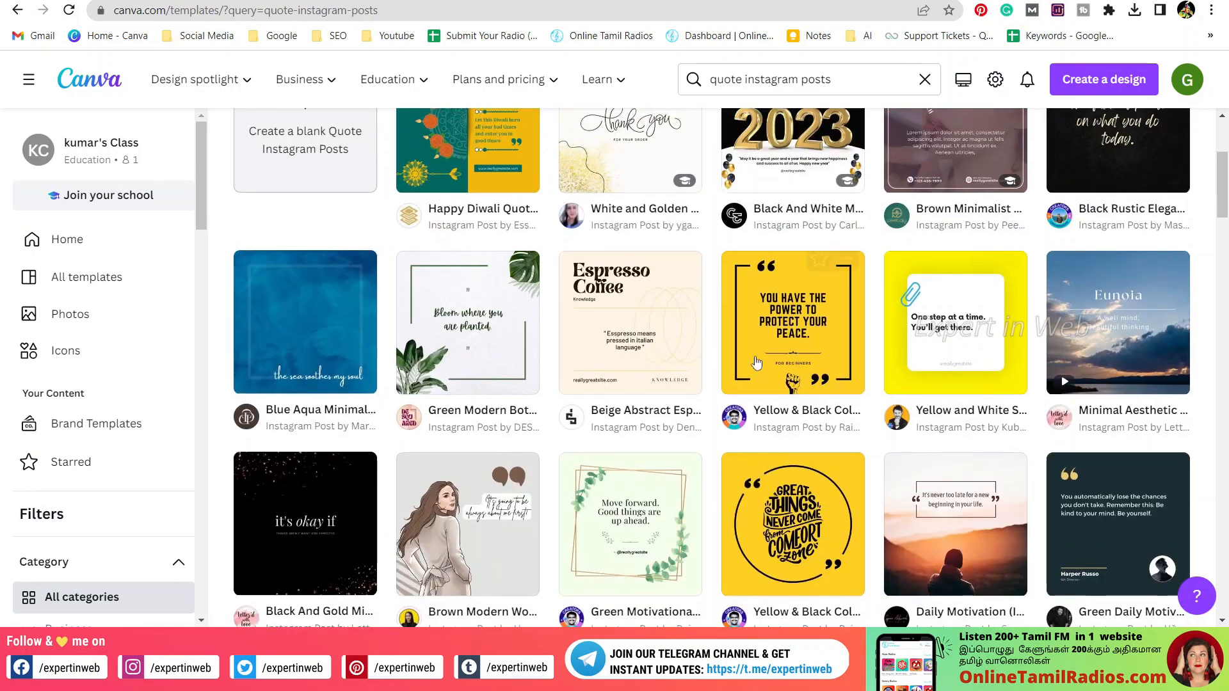
scroll(116, 363, "down", 5)
scroll(109, 365, "down", 10)
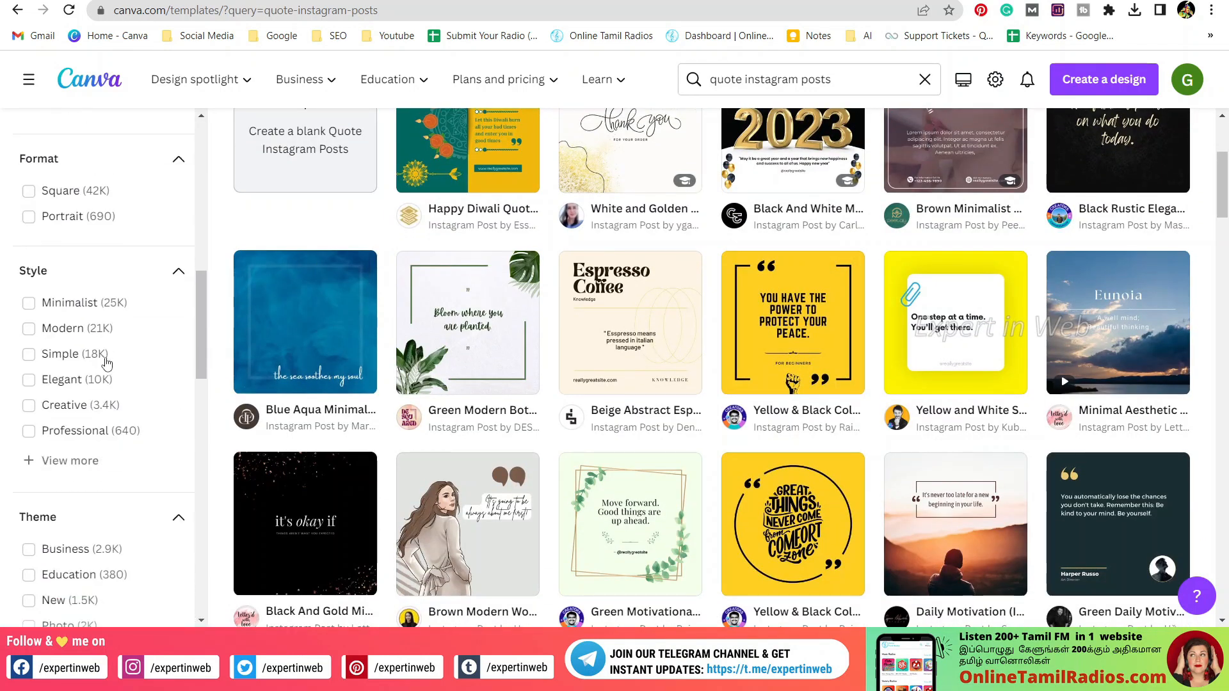
scroll(582, 327, "up", 1)
scroll(582, 328, "up", 3)
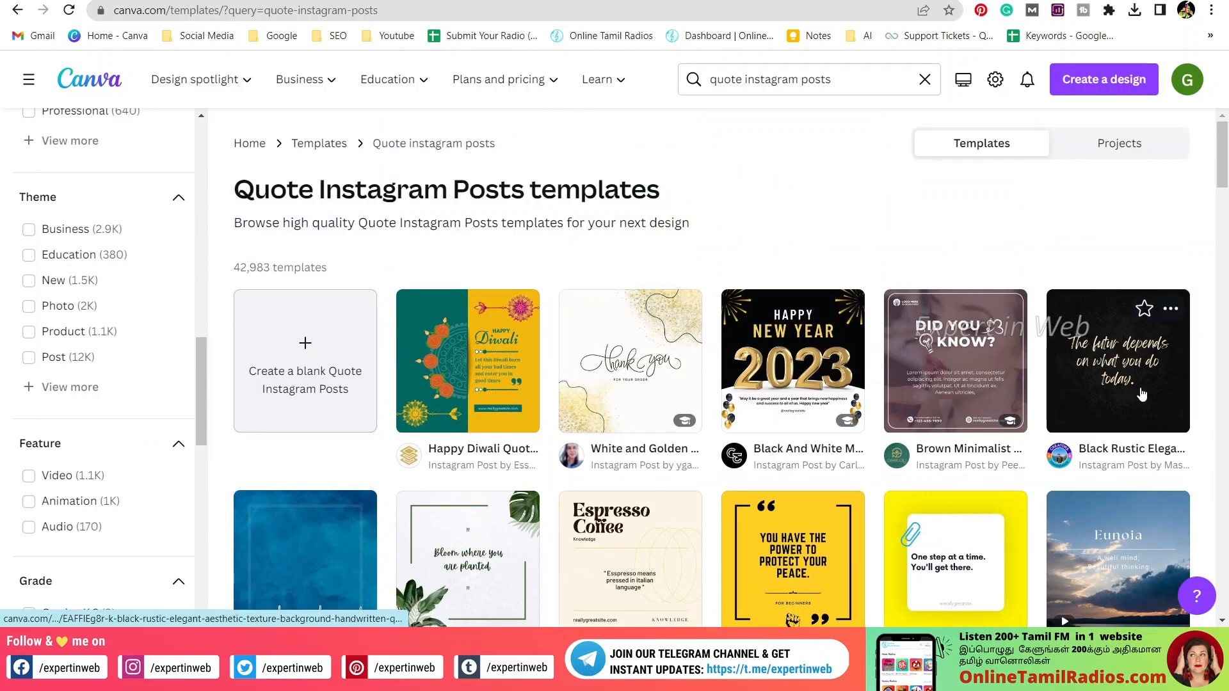
scroll(1024, 403, "down", 3)
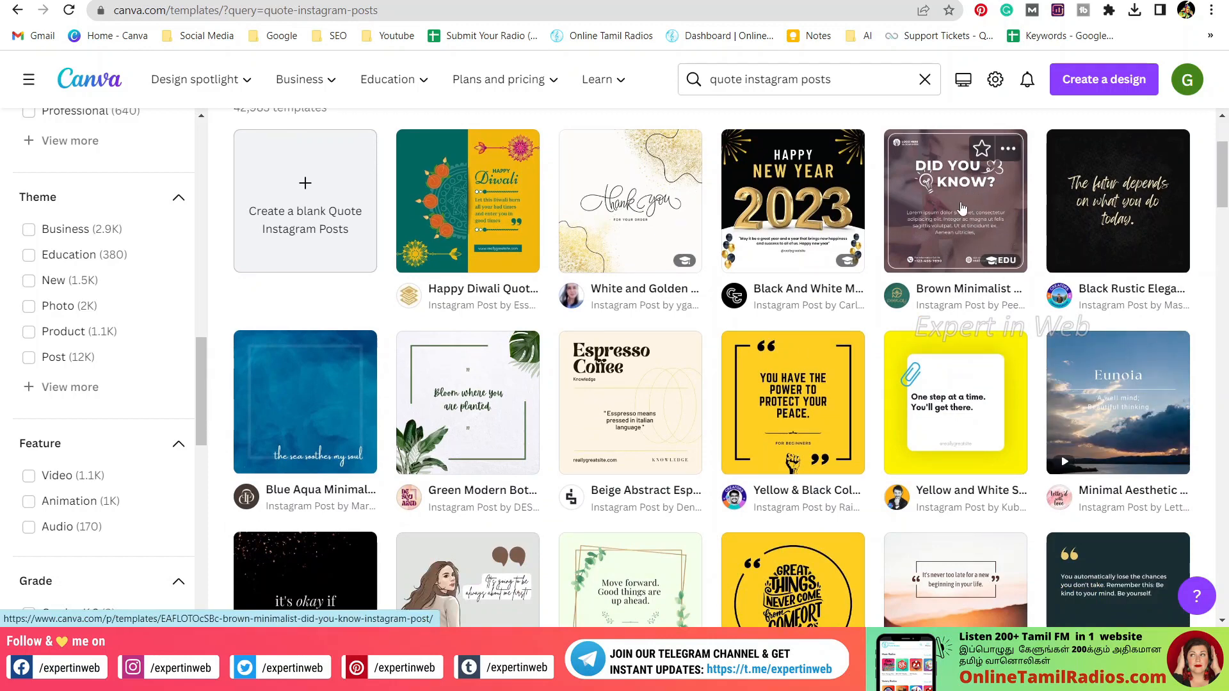
scroll(1132, 250, "down", 1)
scroll(1132, 250, "down", 4)
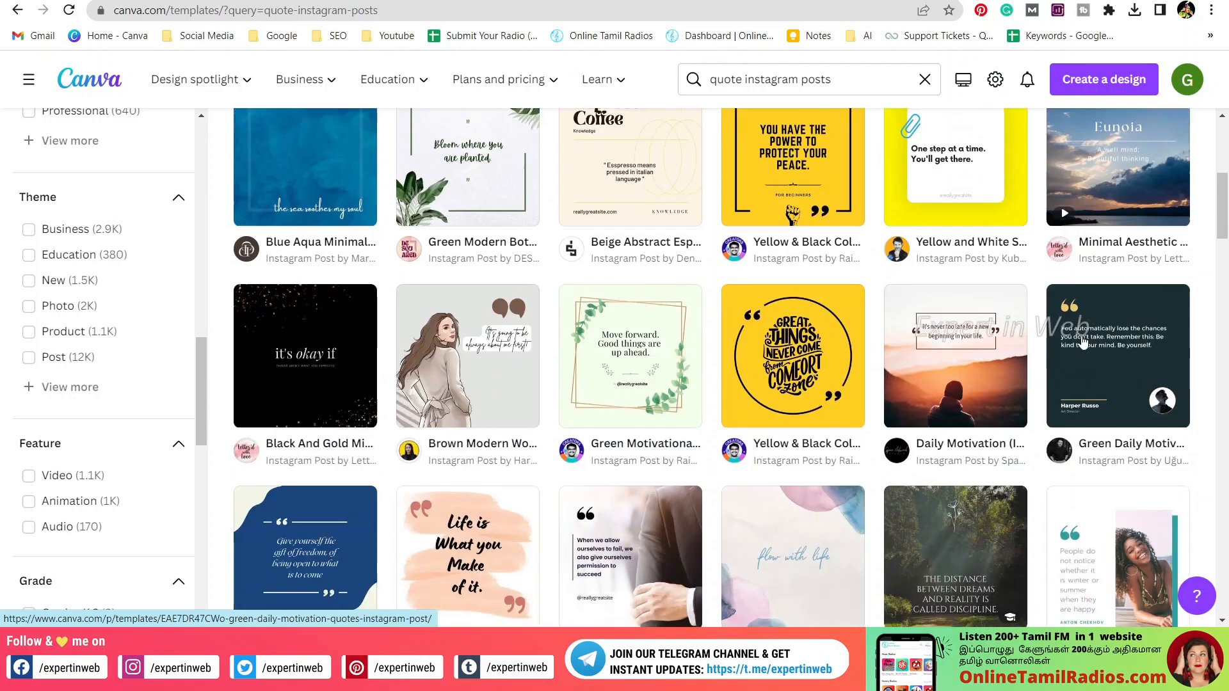
scroll(901, 357, "down", 2)
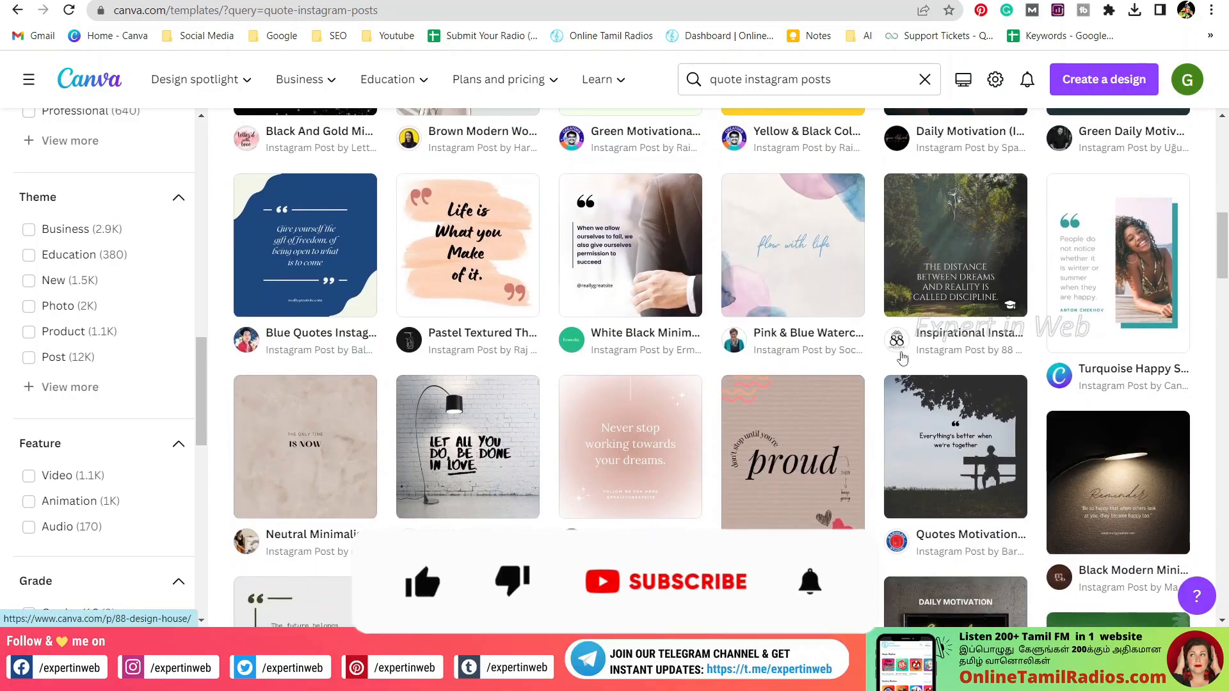
scroll(924, 360, "down", 2)
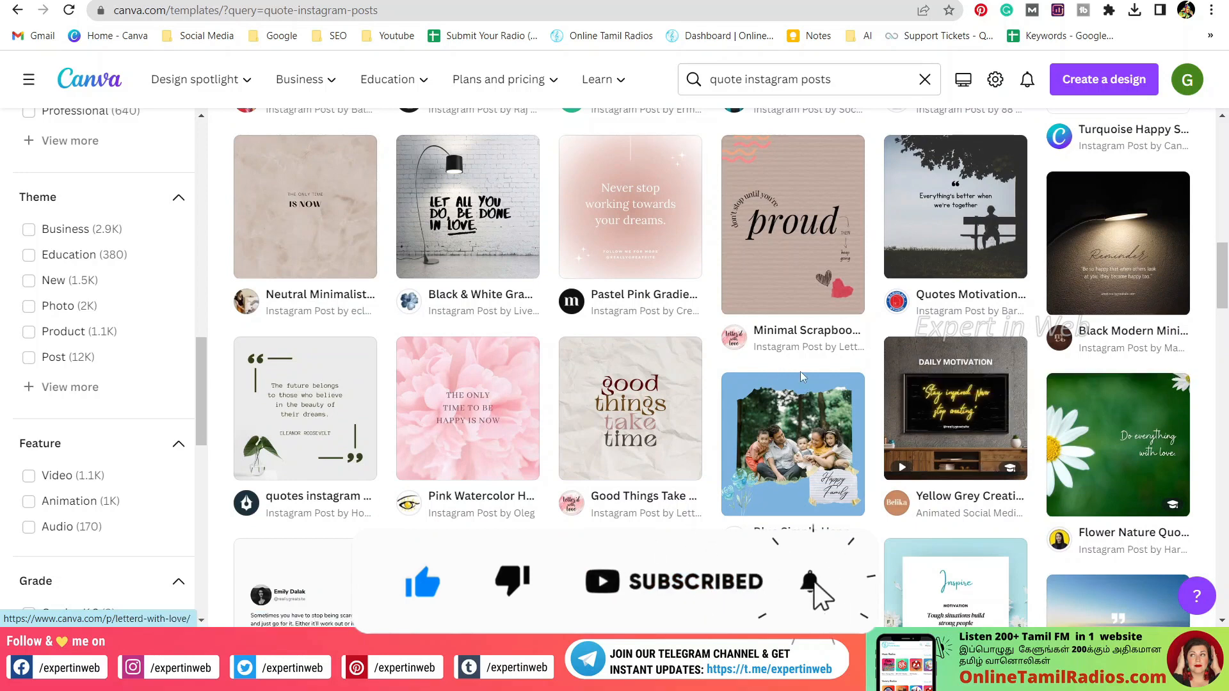
scroll(629, 339, "down", 6)
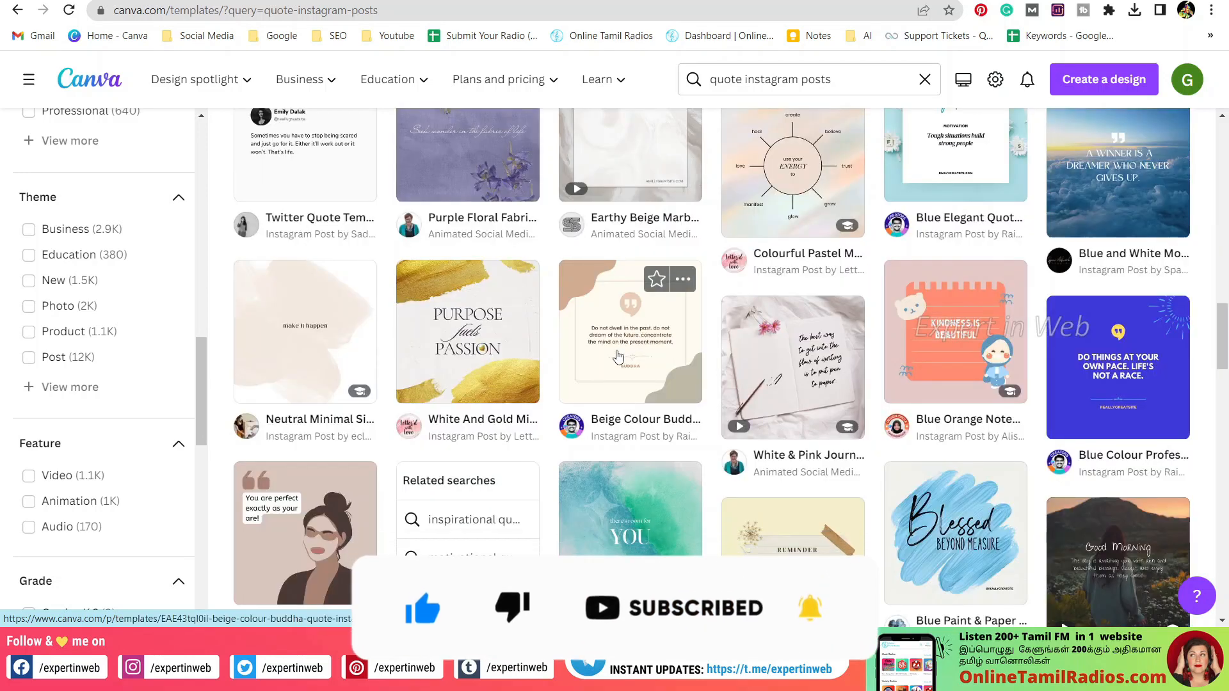
- Open the "Beige Colour Buddha Quote Instagram Post" template for customising
left_click(628, 351)
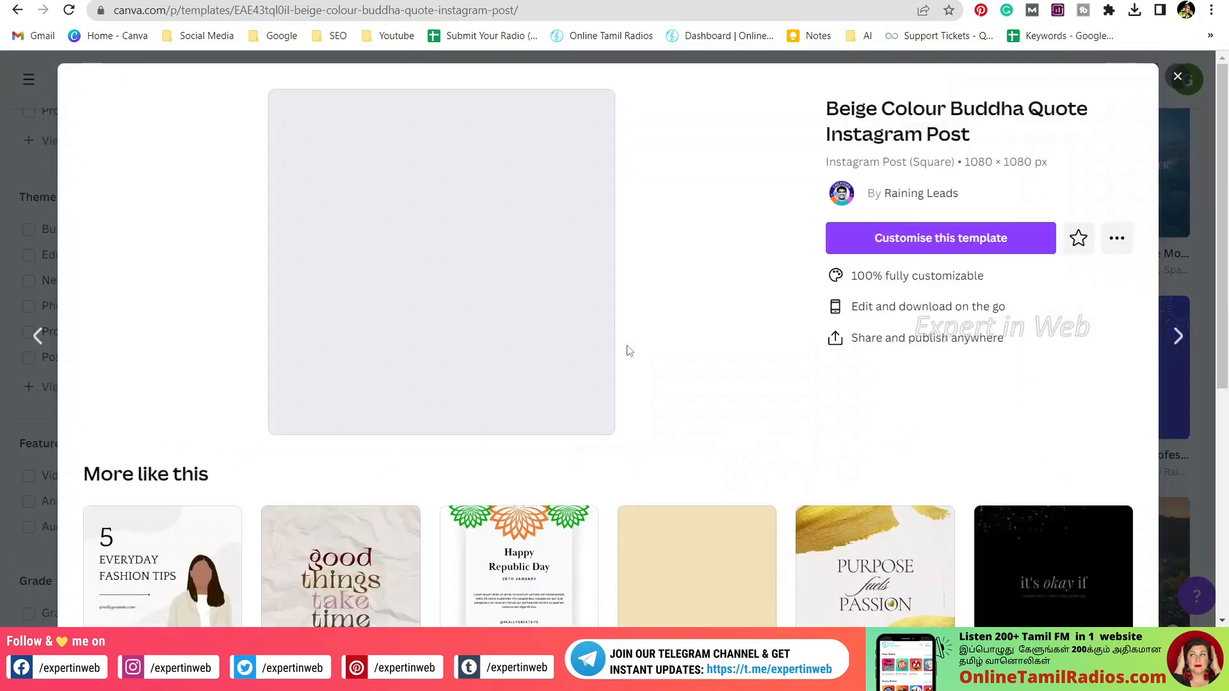
left_click(948, 248)
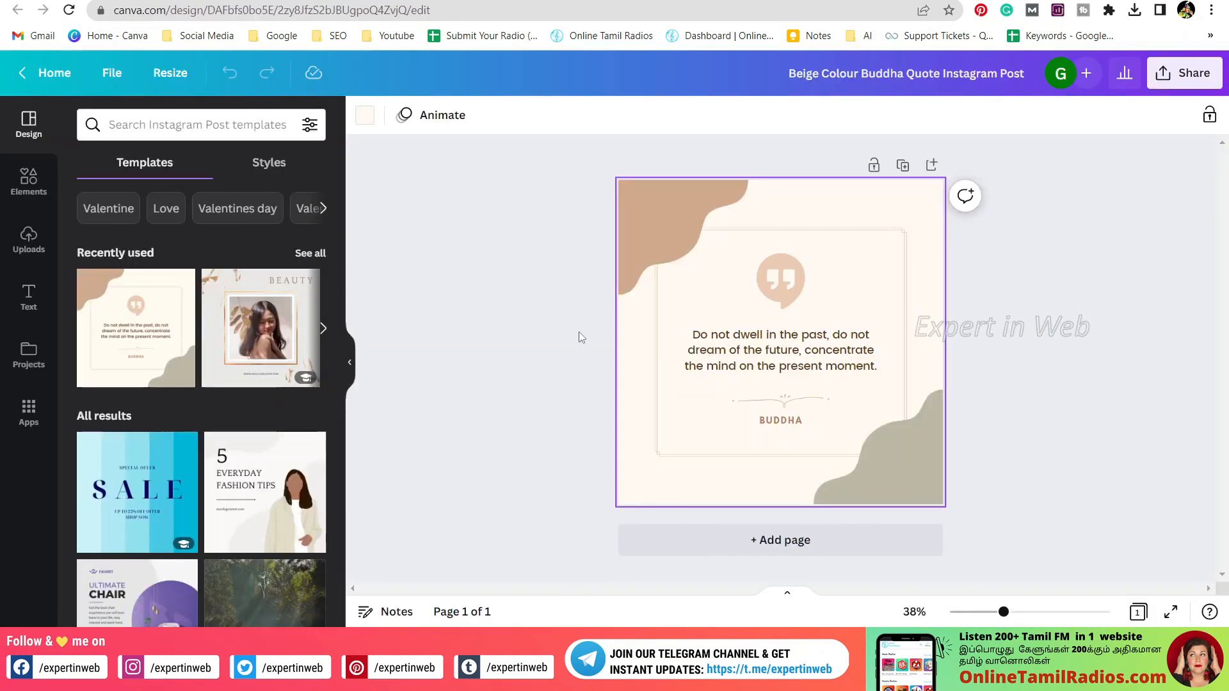
- Replace the template's quote with ChatGPT's first one, "Small steps lead to big results 💪 Starting my weight loss journey today!"
key("alt+Tab")
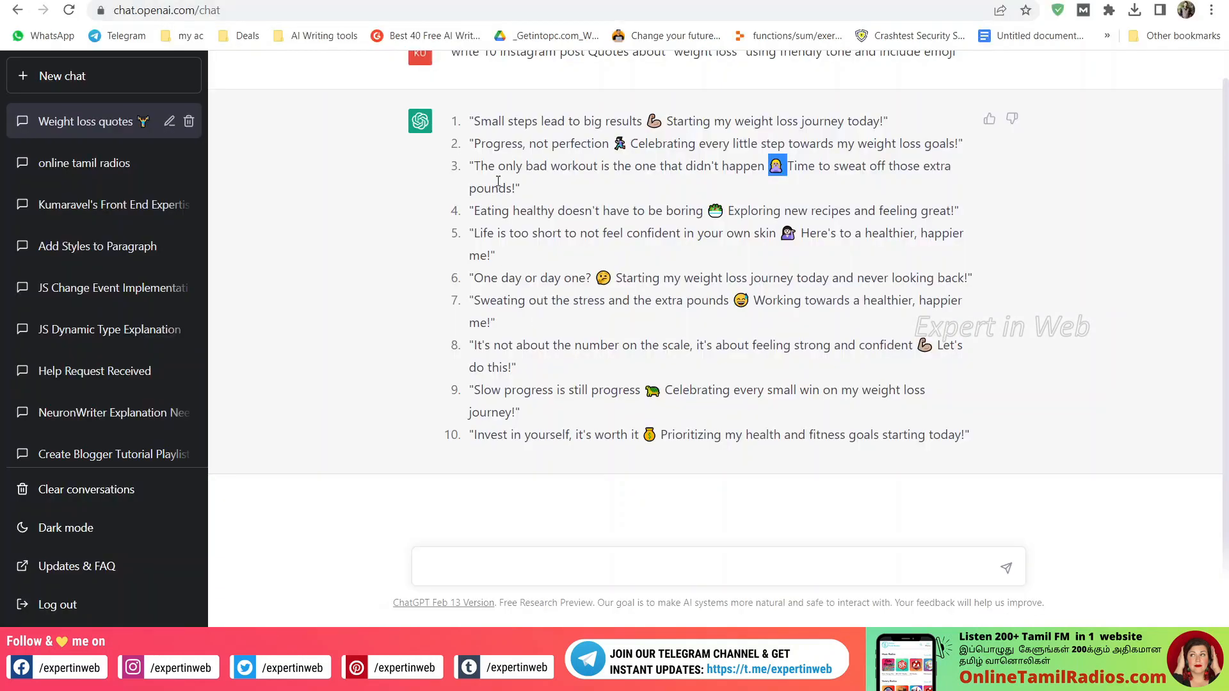
scroll(498, 182, "up", 1)
left_click_drag(474, 150, 887, 146)
key("ctrl+c")
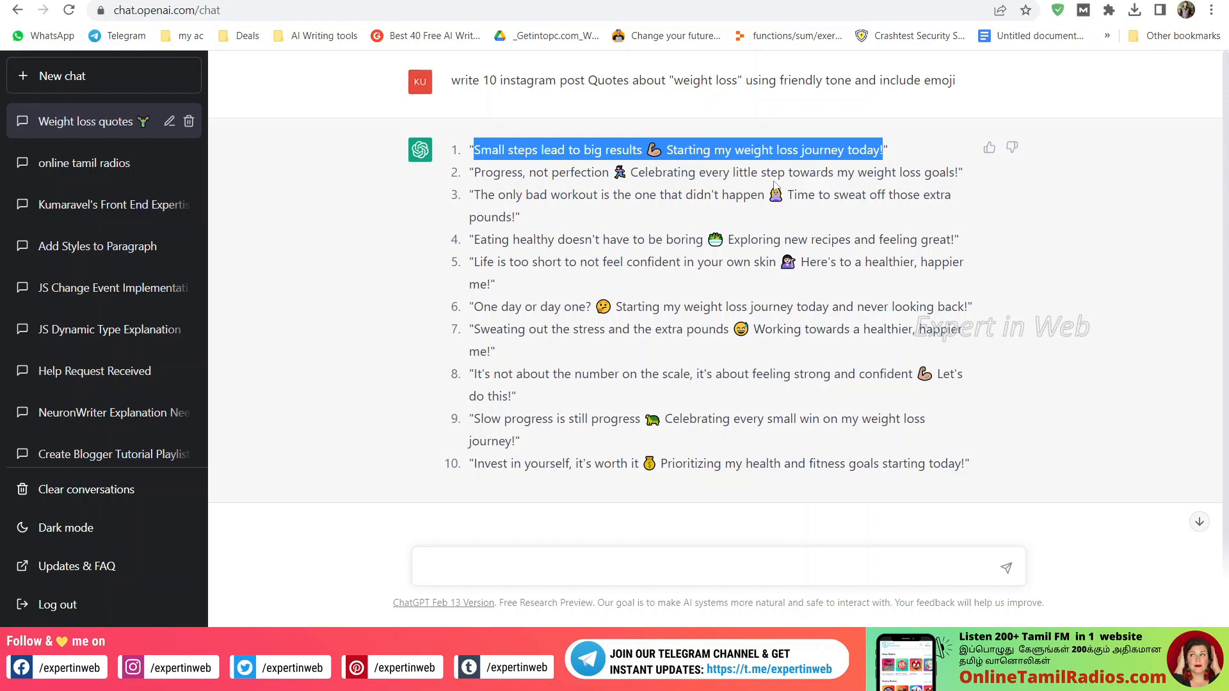
key("alt+Tab")
left_click(718, 357)
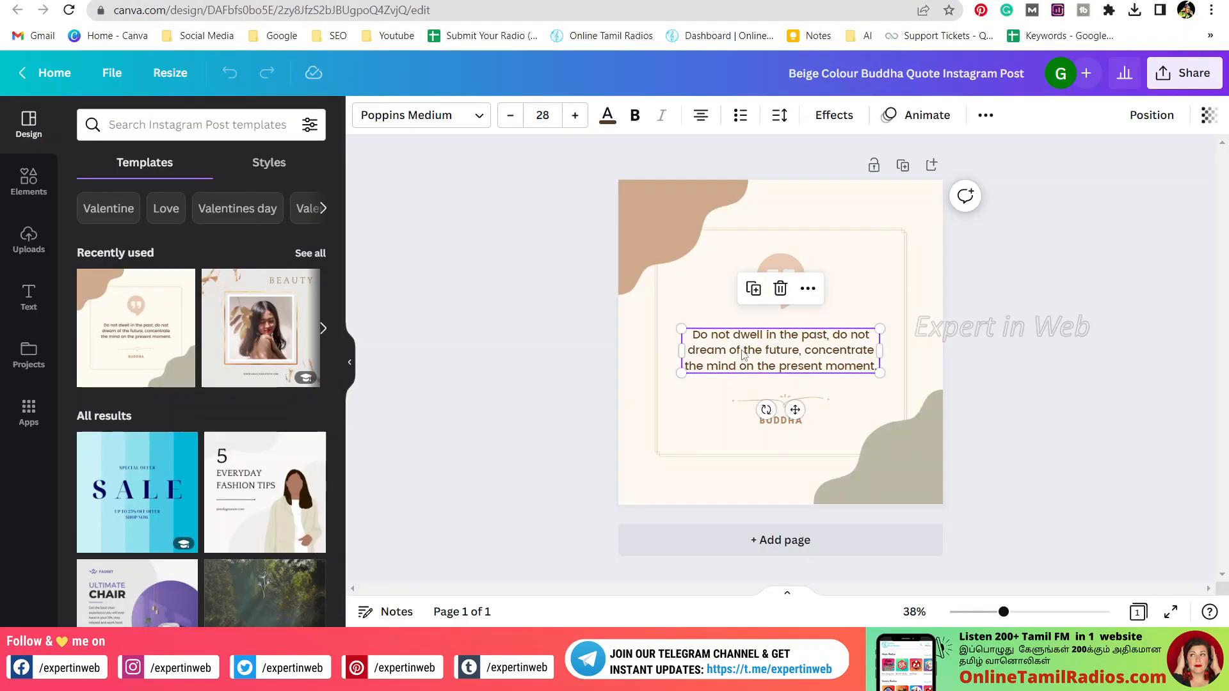
double_click(743, 355)
key("ctrl+v")
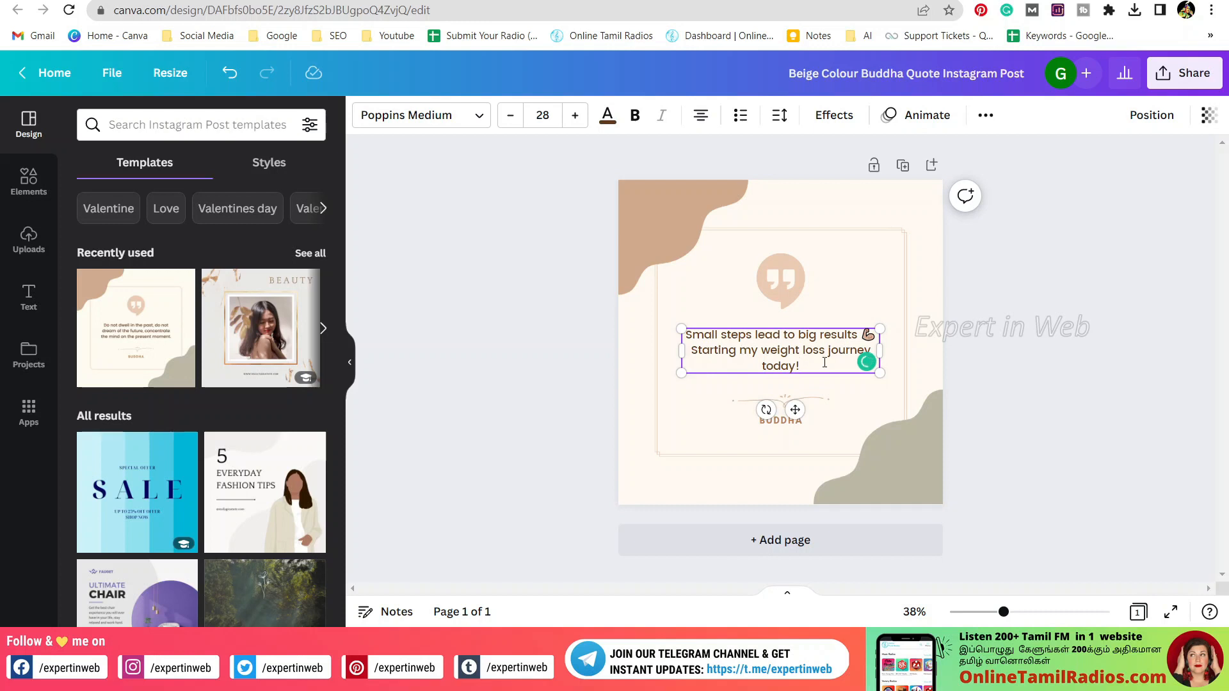
left_click(986, 378)
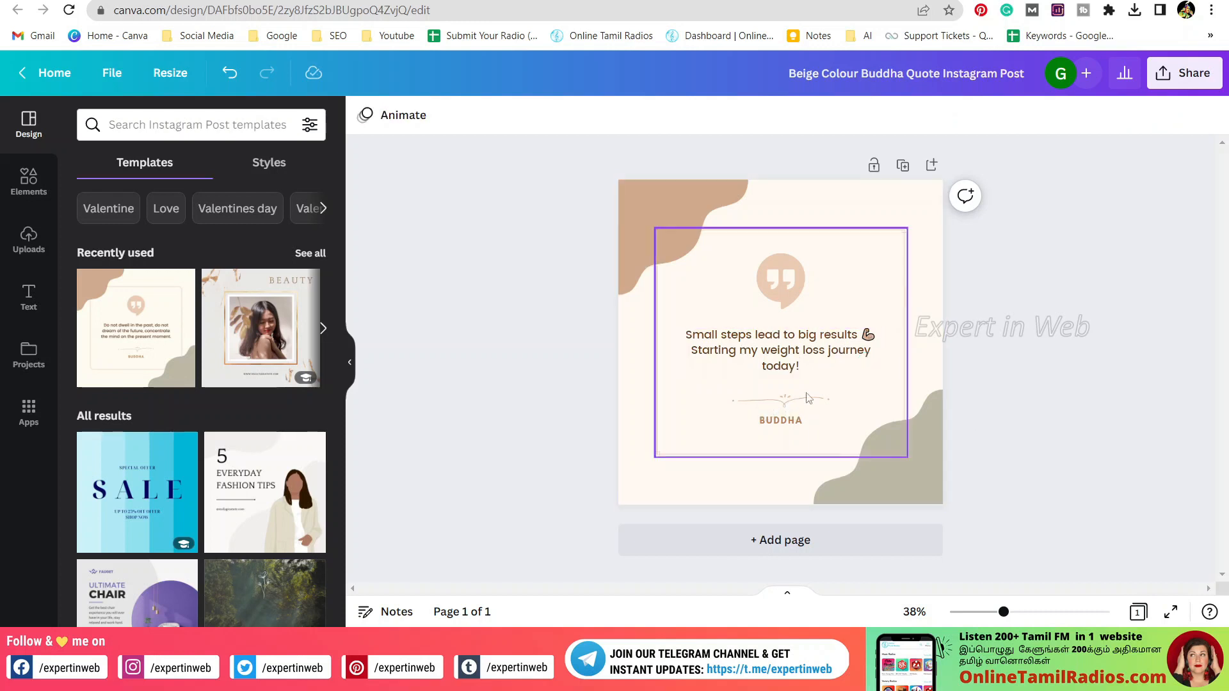
left_click(775, 423)
double_click(786, 423)
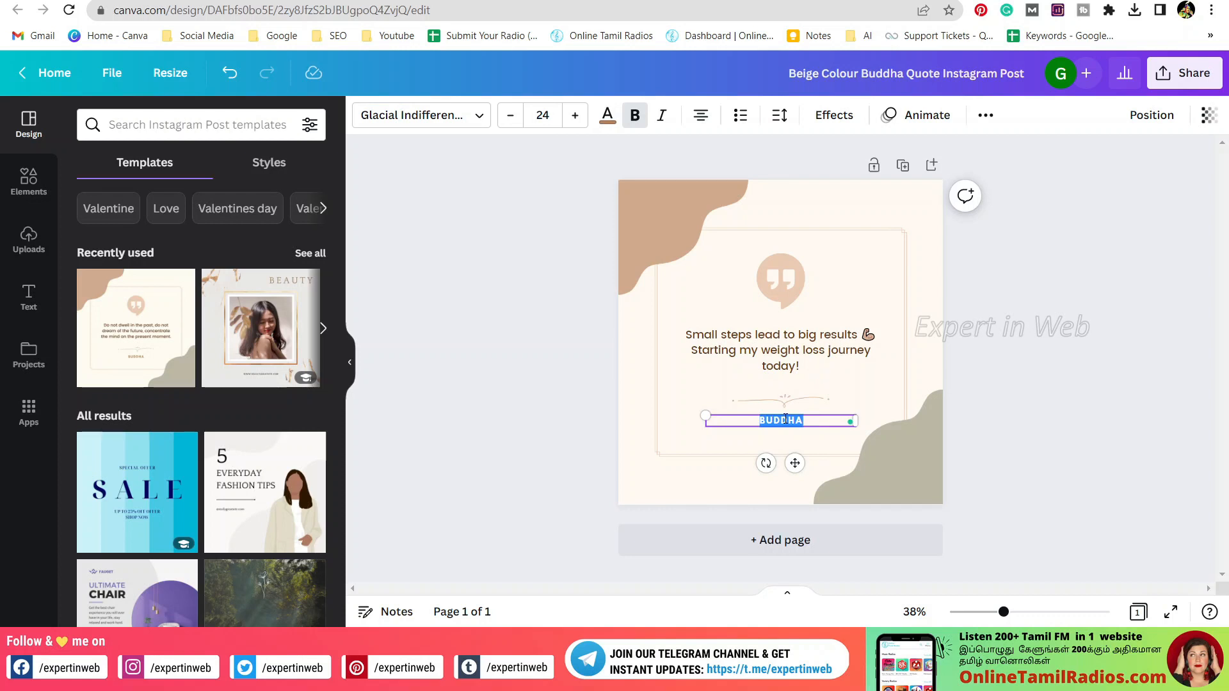
key("BackSpace")
type("@EXPERTINWEB")
left_click(881, 382)
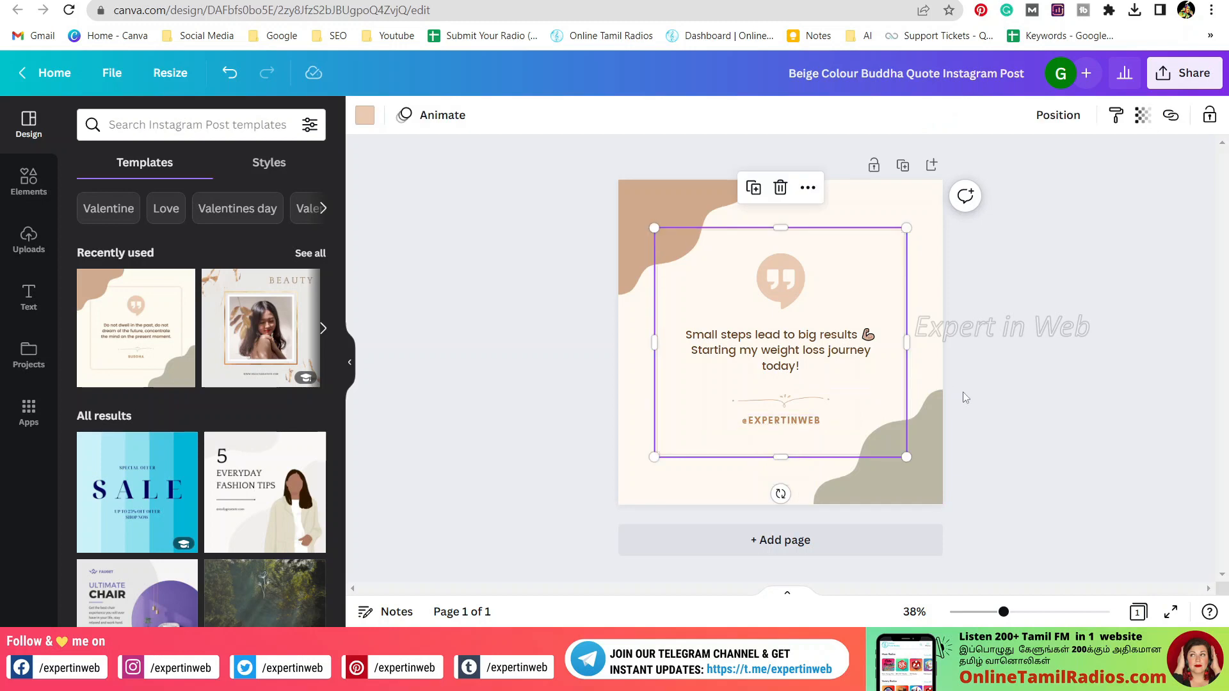
left_click(1171, 612)
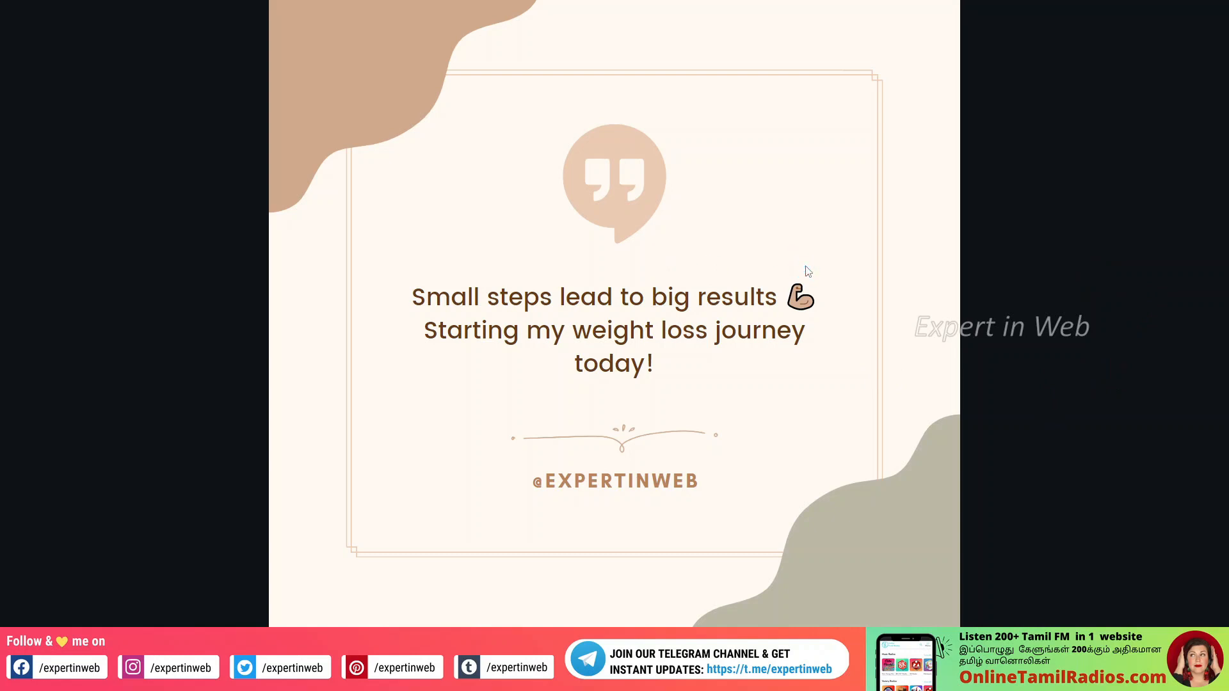
key("Escape")
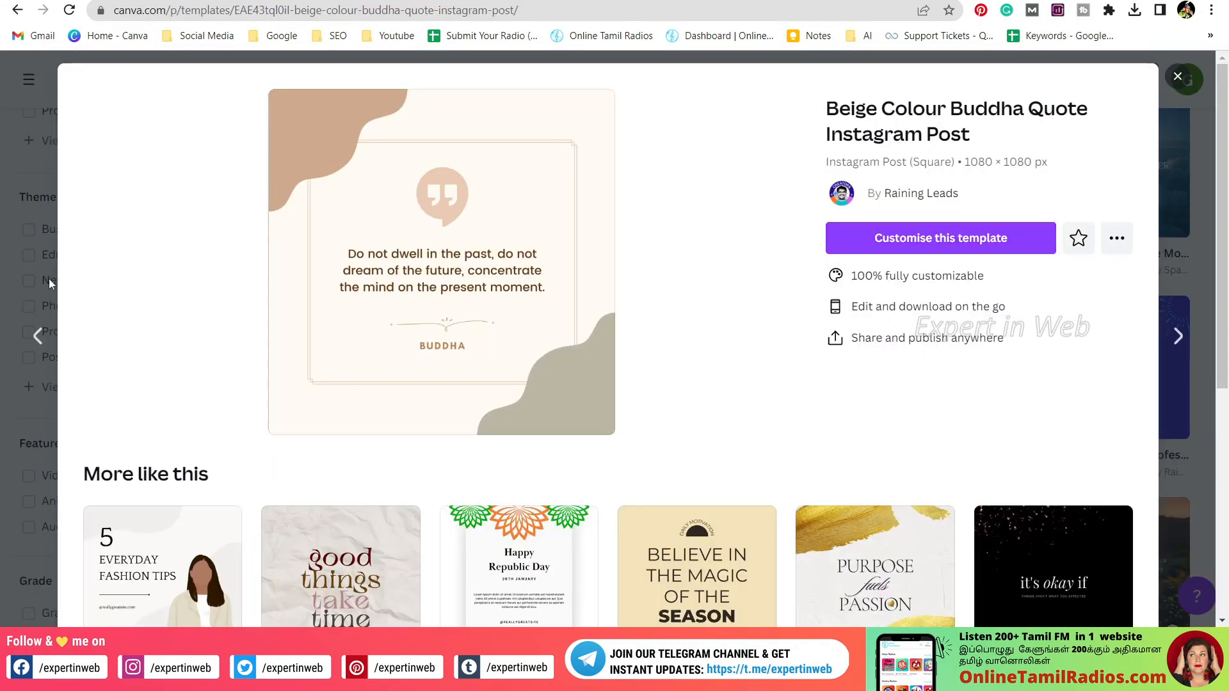
- Close the template preview and return to Canva's home page to locate the Content Planner
left_click(28, 262)
scroll(64, 320, "up", 5)
left_click(90, 76)
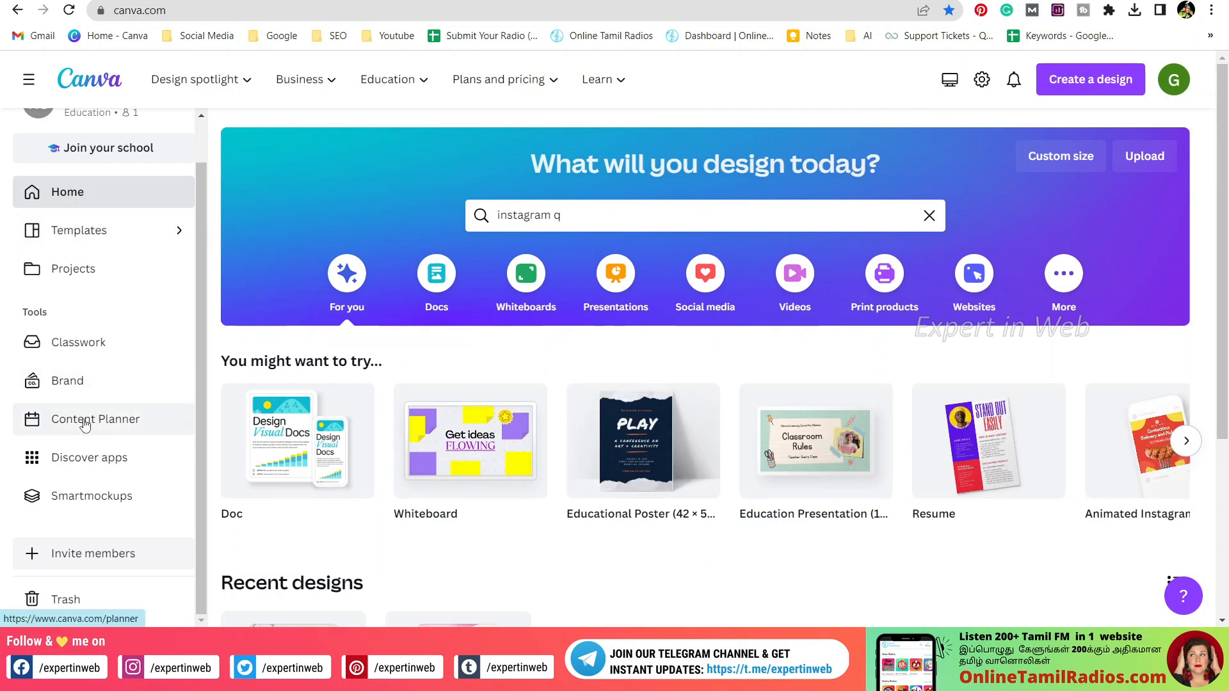
left_click(84, 425)
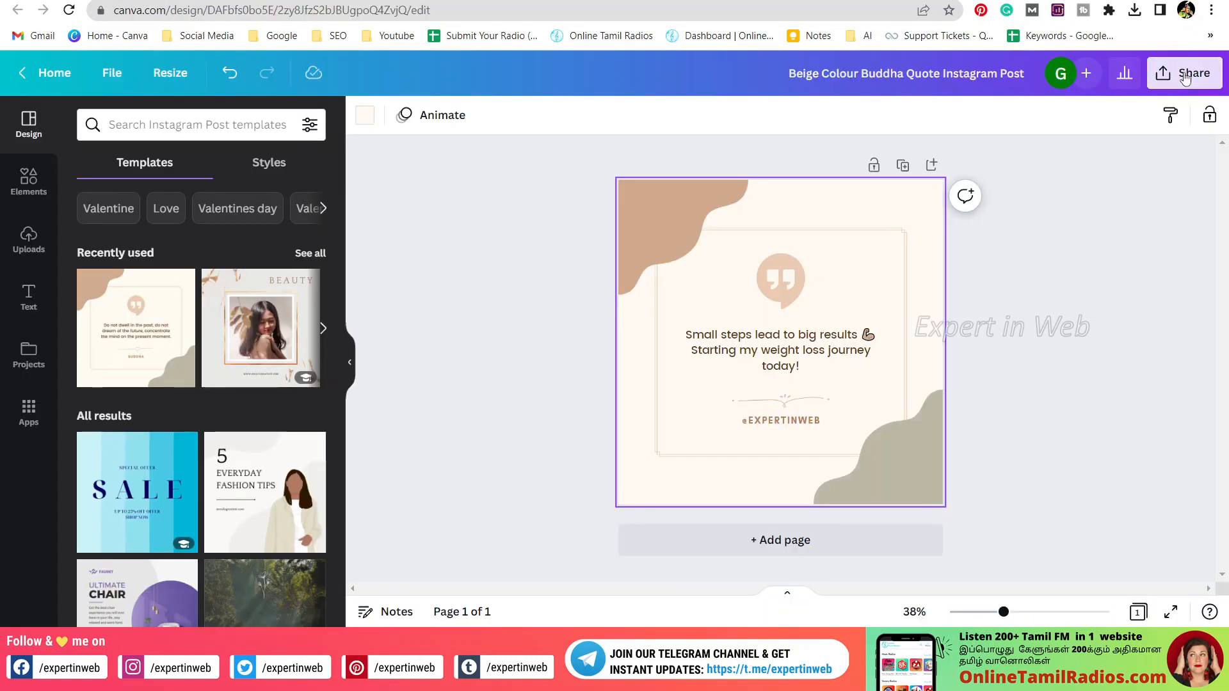
- Try scheduling the post on social for 24 February at 09:20 PM with Instagram Business as the channel, and close the scheduler without saving
left_click(1185, 78)
scroll(1031, 448, "down", 1)
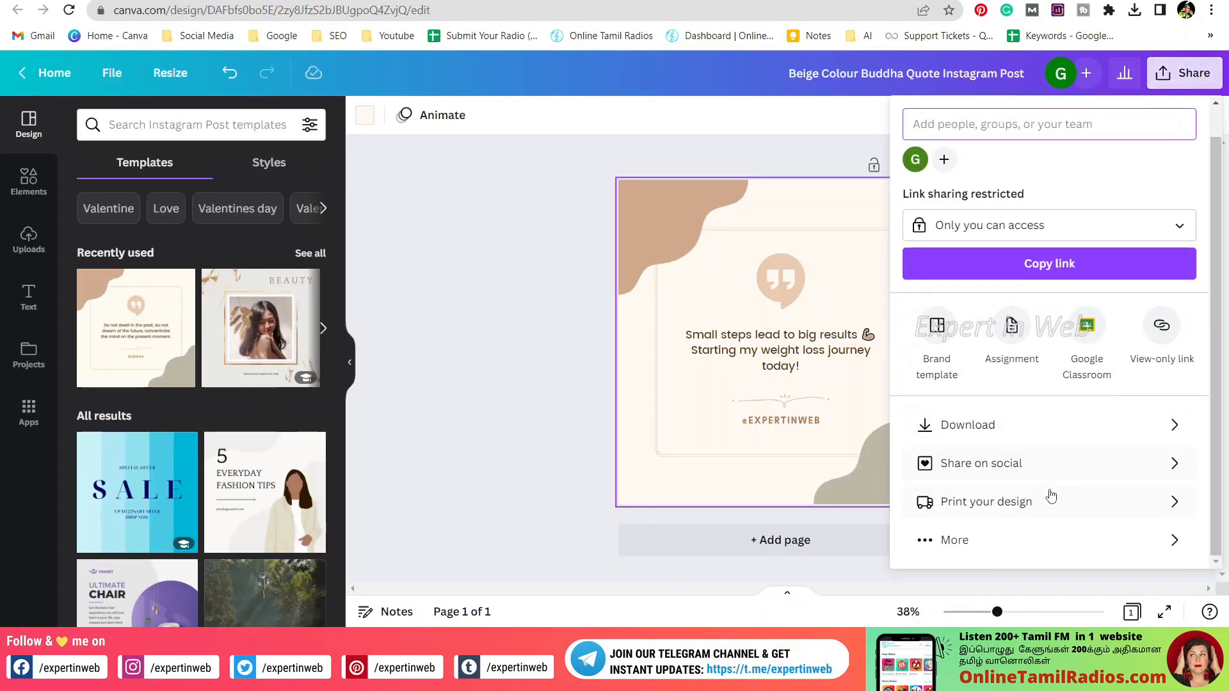
left_click(1167, 466)
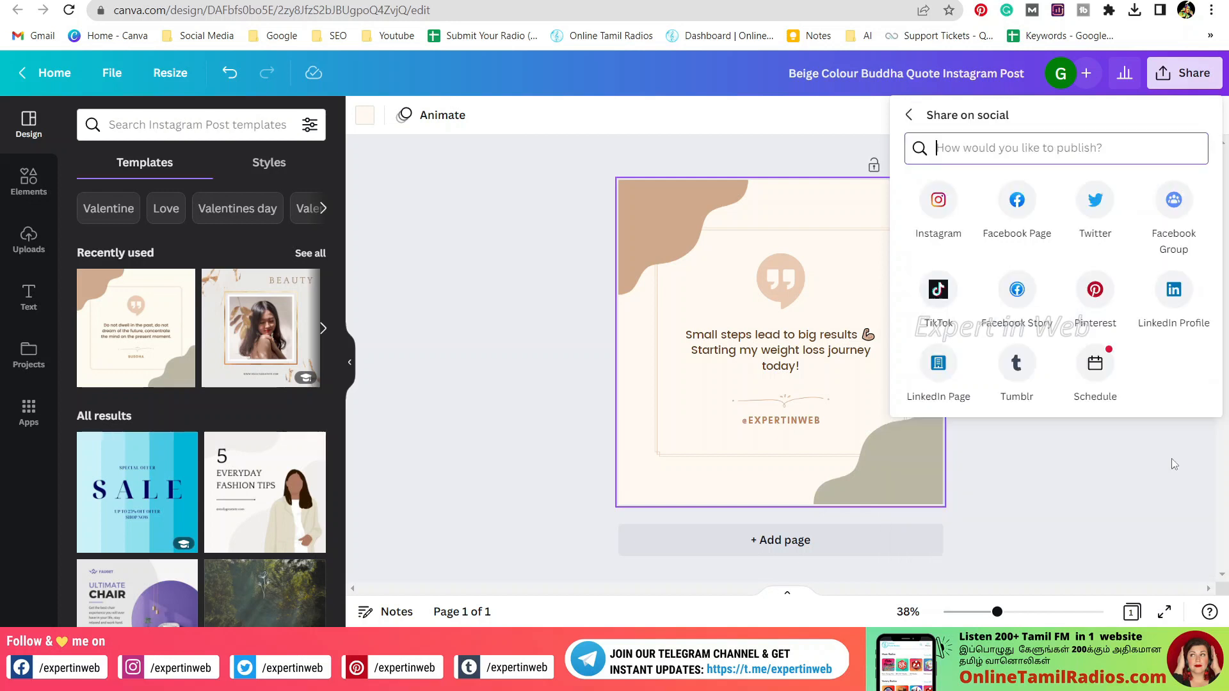
left_click(1097, 365)
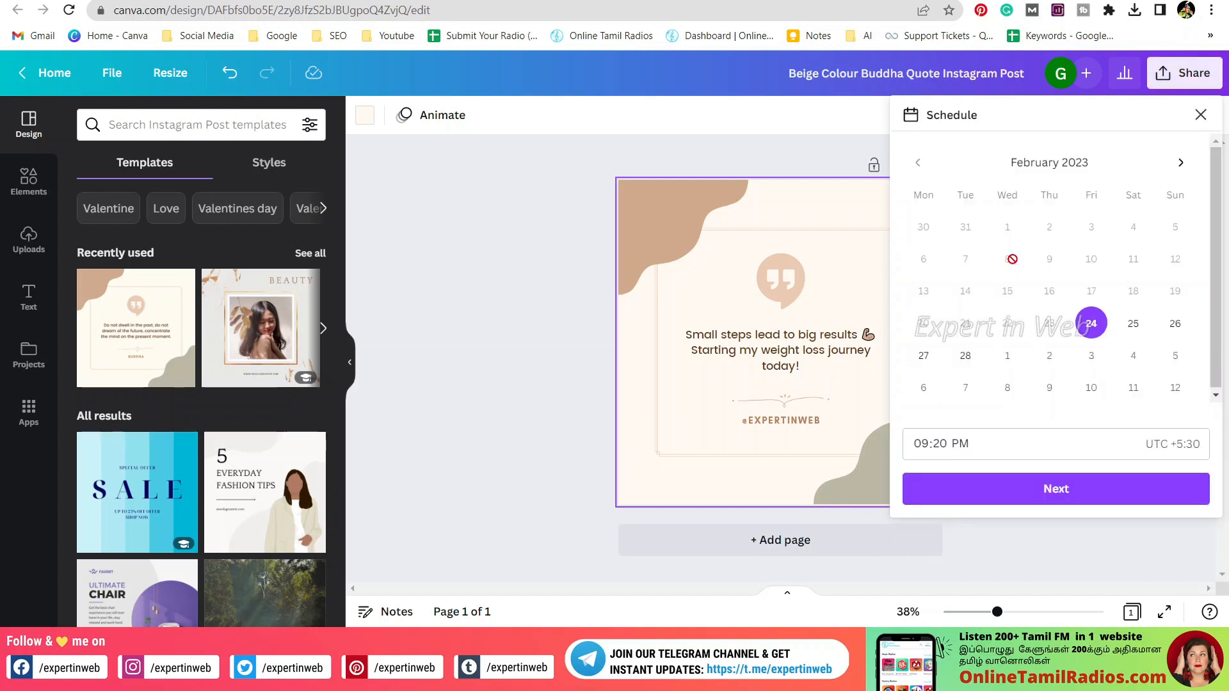
left_click(1062, 481)
left_click(1065, 489)
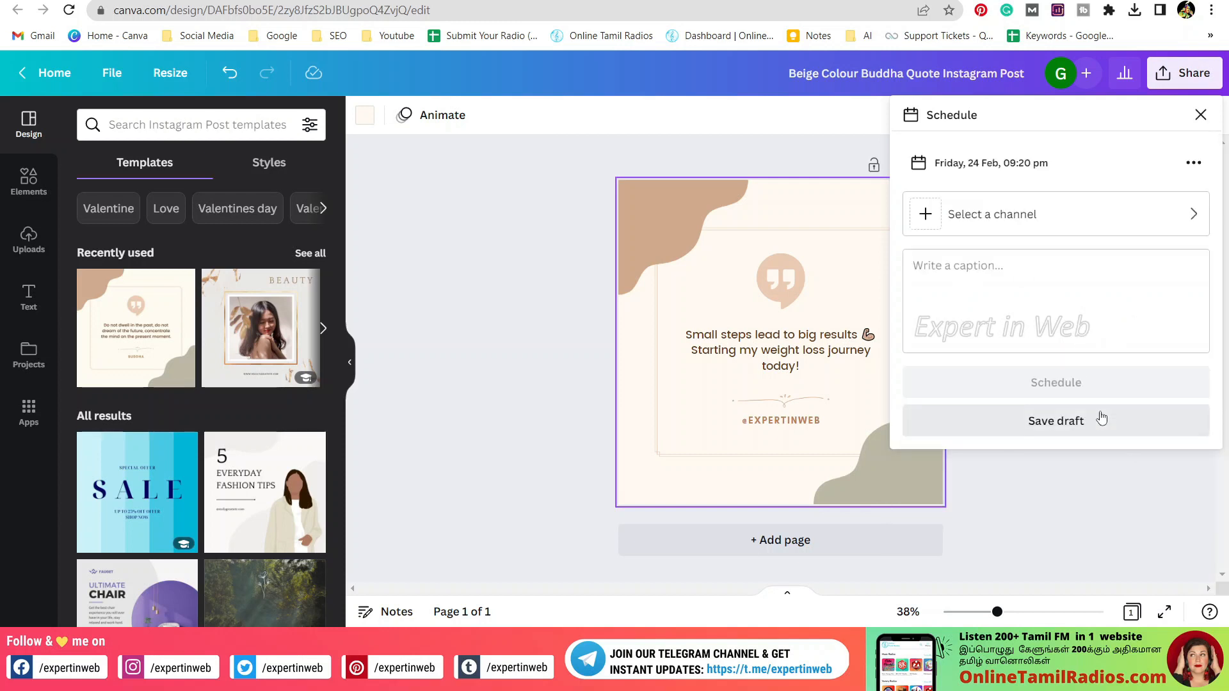
left_click(1076, 228)
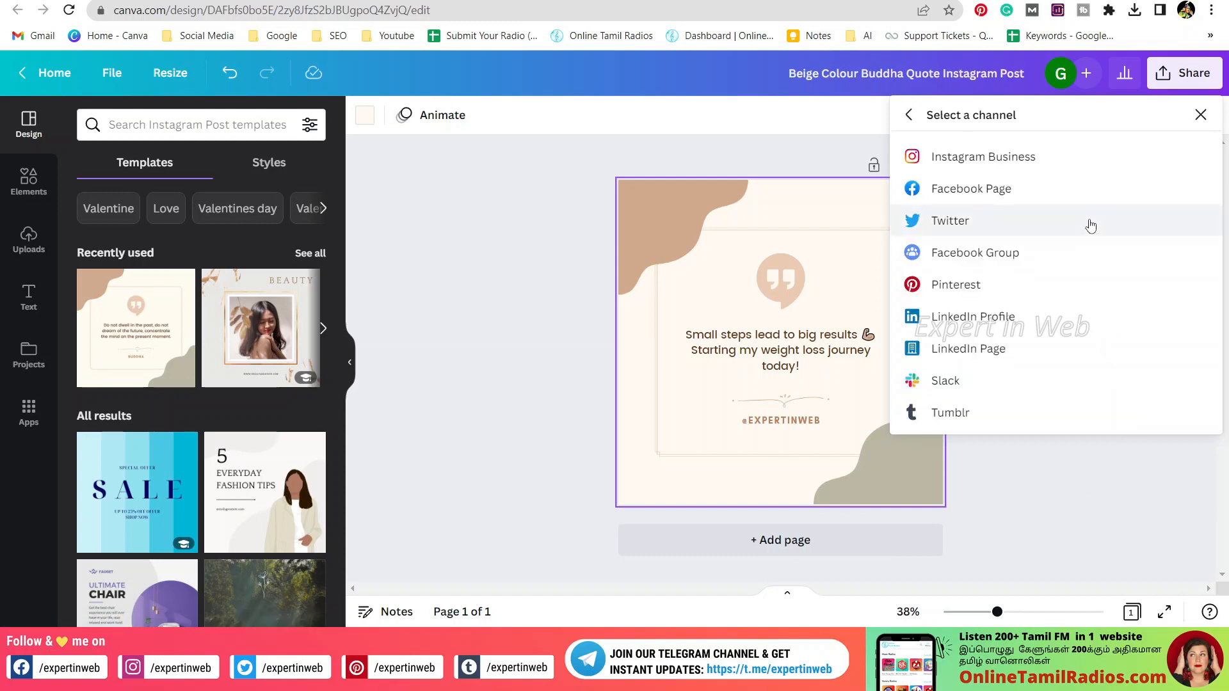
left_click(986, 159)
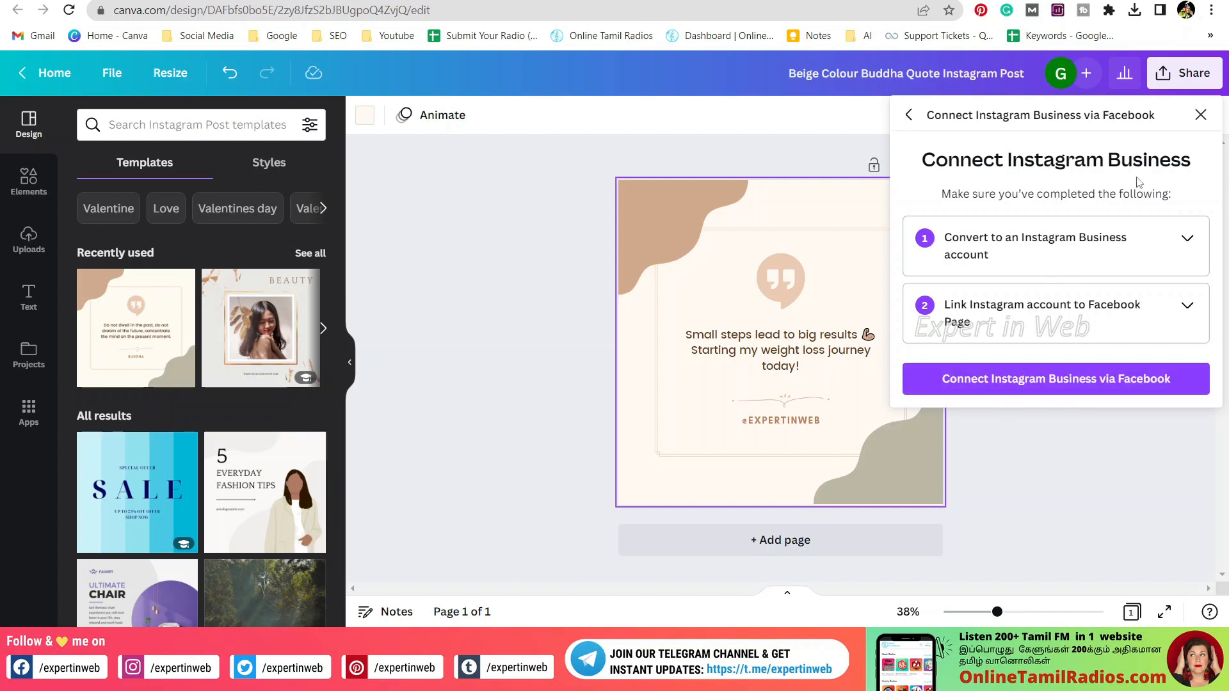
left_click(1201, 116)
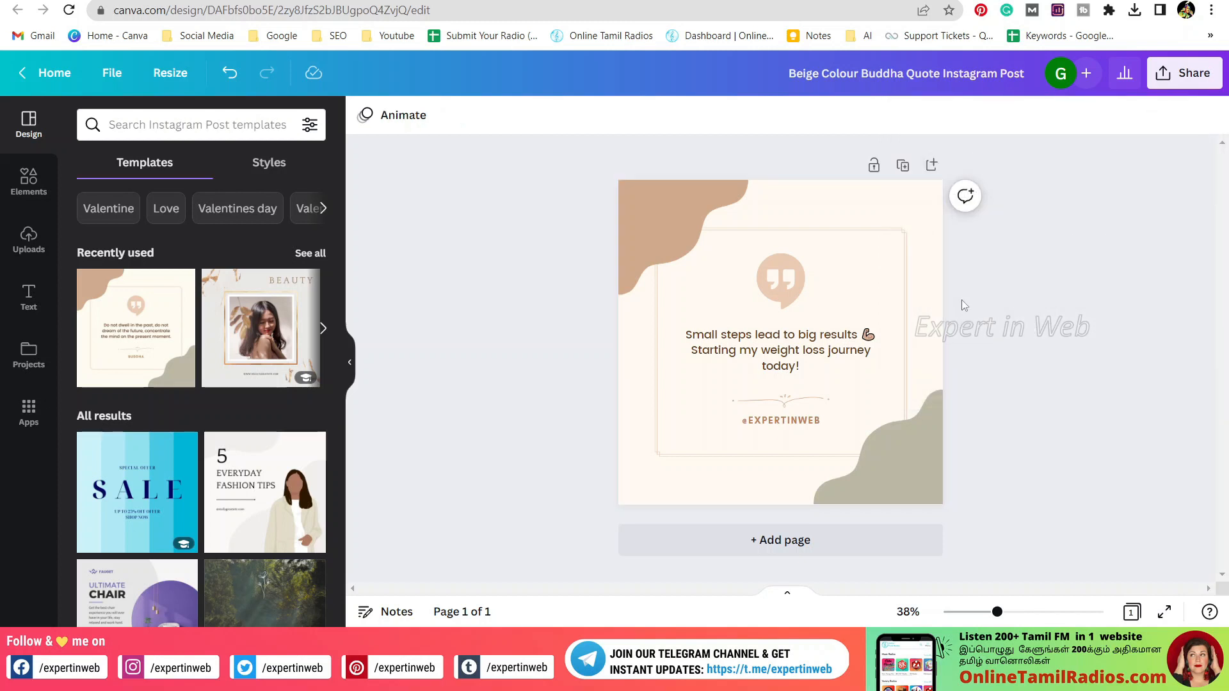
- Look at the download options for the finished Instagram post, and leave them without downloading
left_click(1185, 73)
left_click(1066, 458)
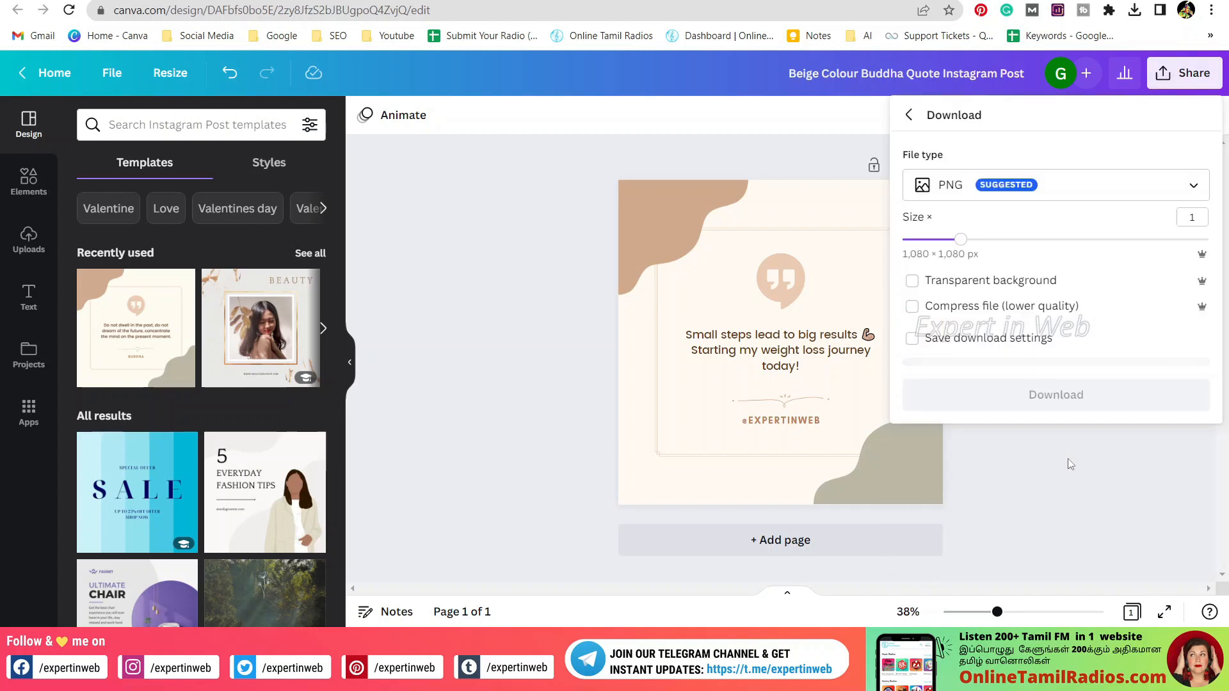
left_click(551, 390)
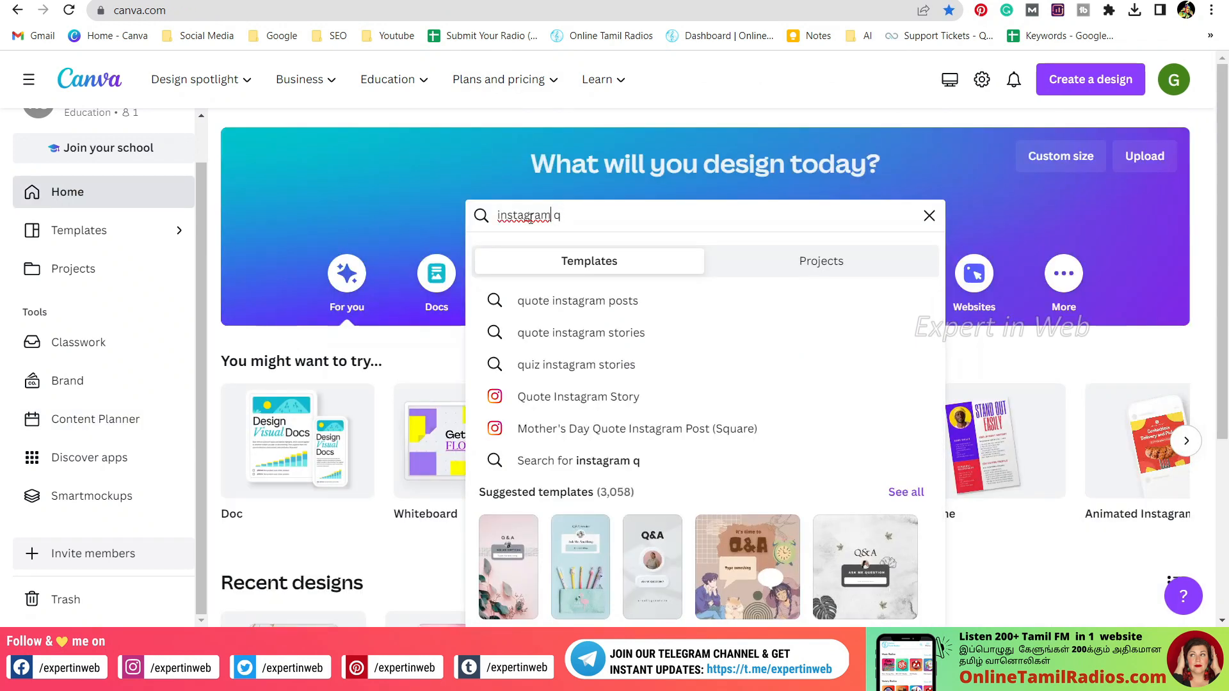
- Change the home page search to "TWITTER q" and choose the suggested "quote twitter posts" templates
double_click(551, 216)
type("TWITTER")
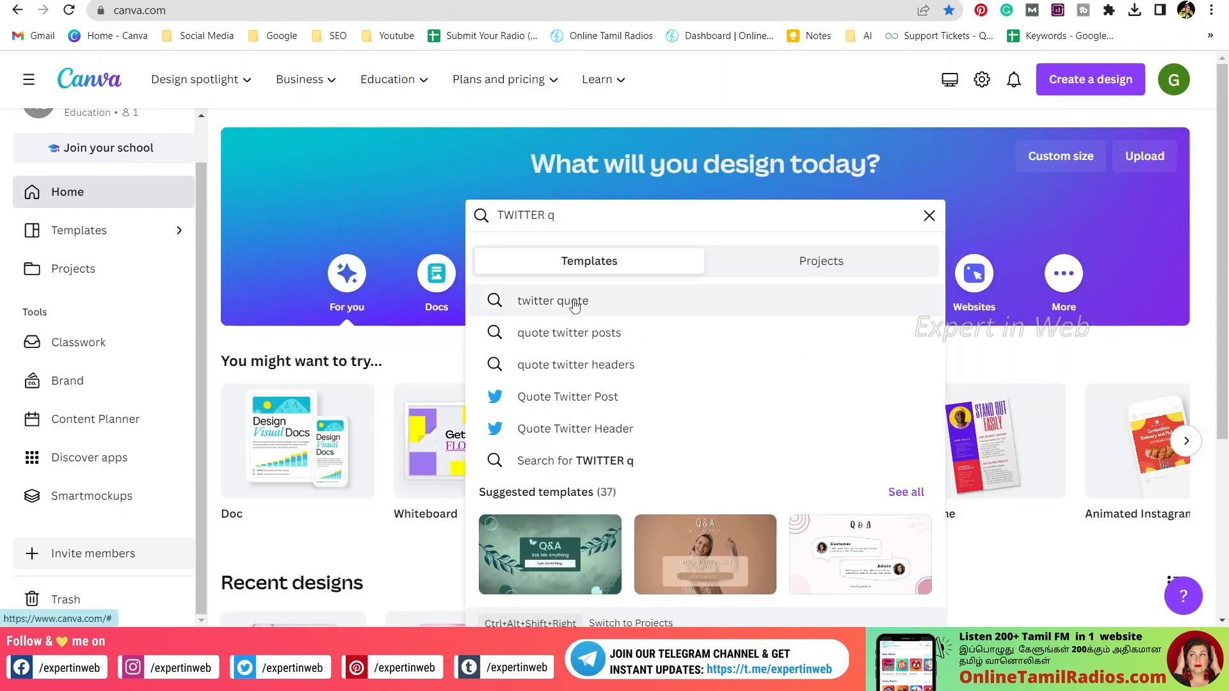
left_click(592, 334)
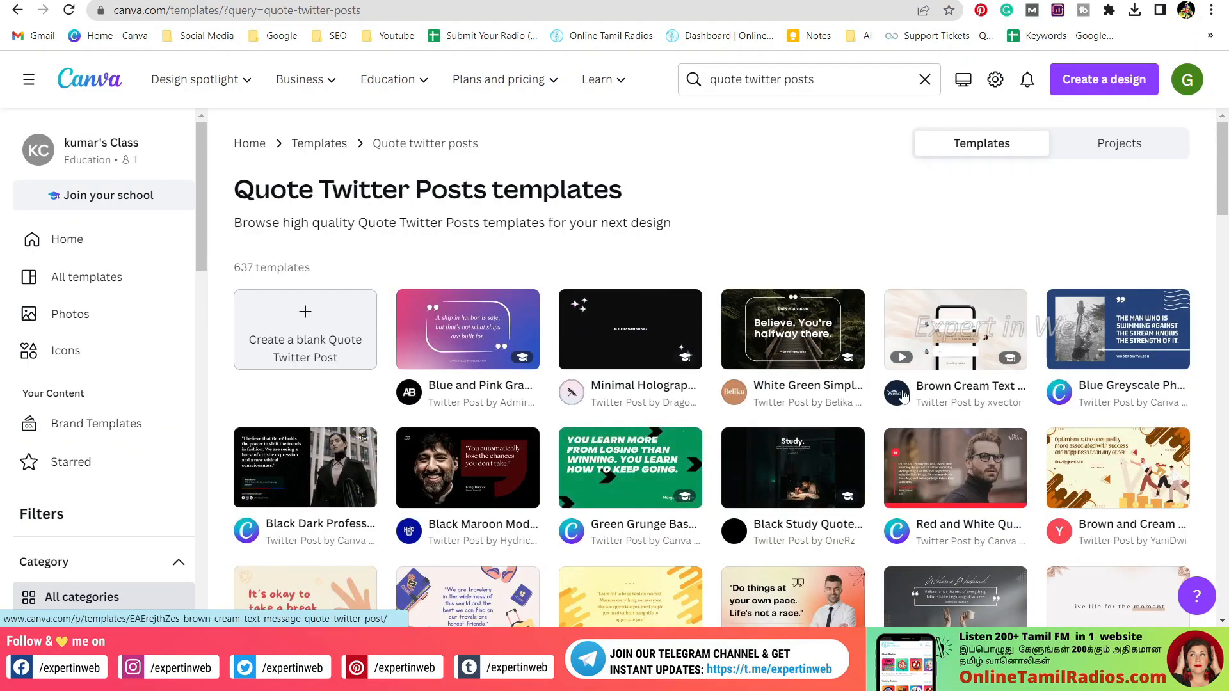
- Find the "Beige Minimal Positive Quote Twitter Post" template among the results and open it for customising
scroll(288, 446, "down", 10)
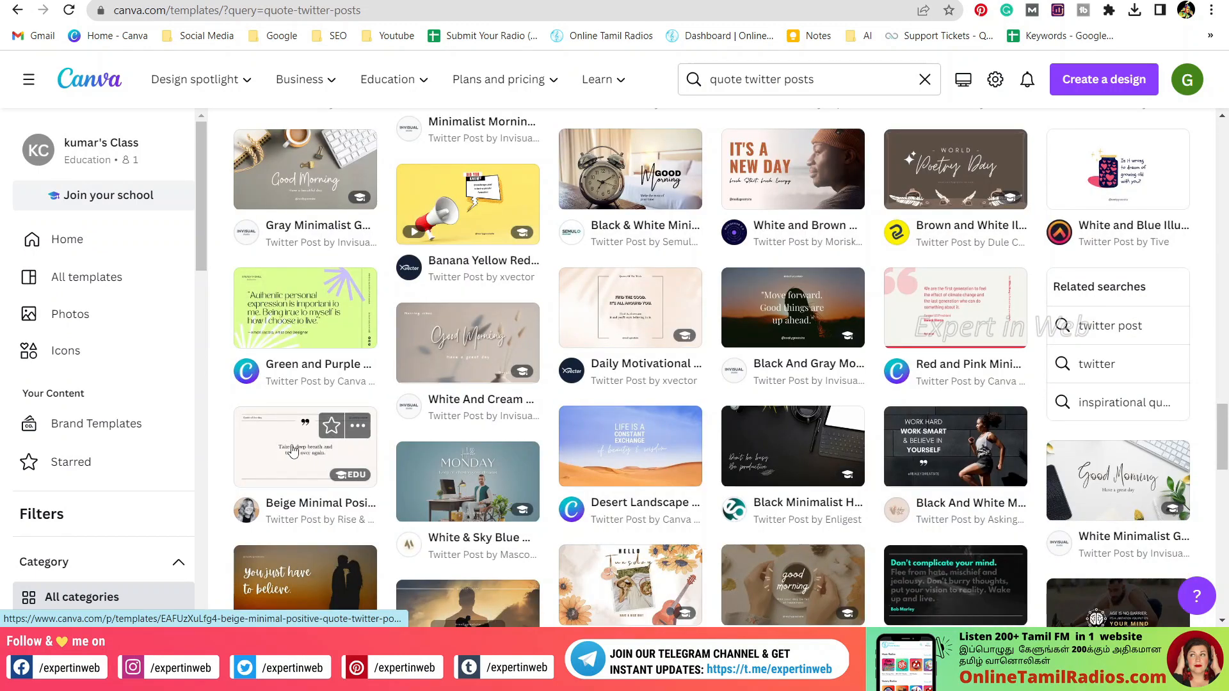
left_click(296, 452)
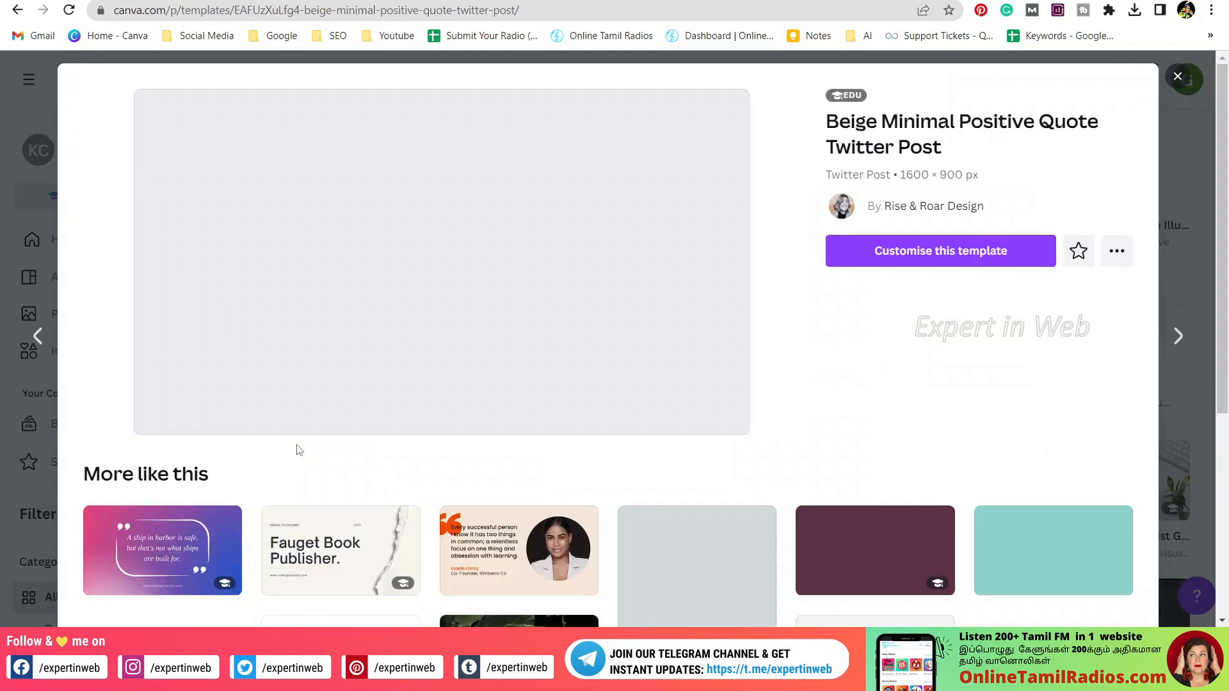
left_click(925, 256)
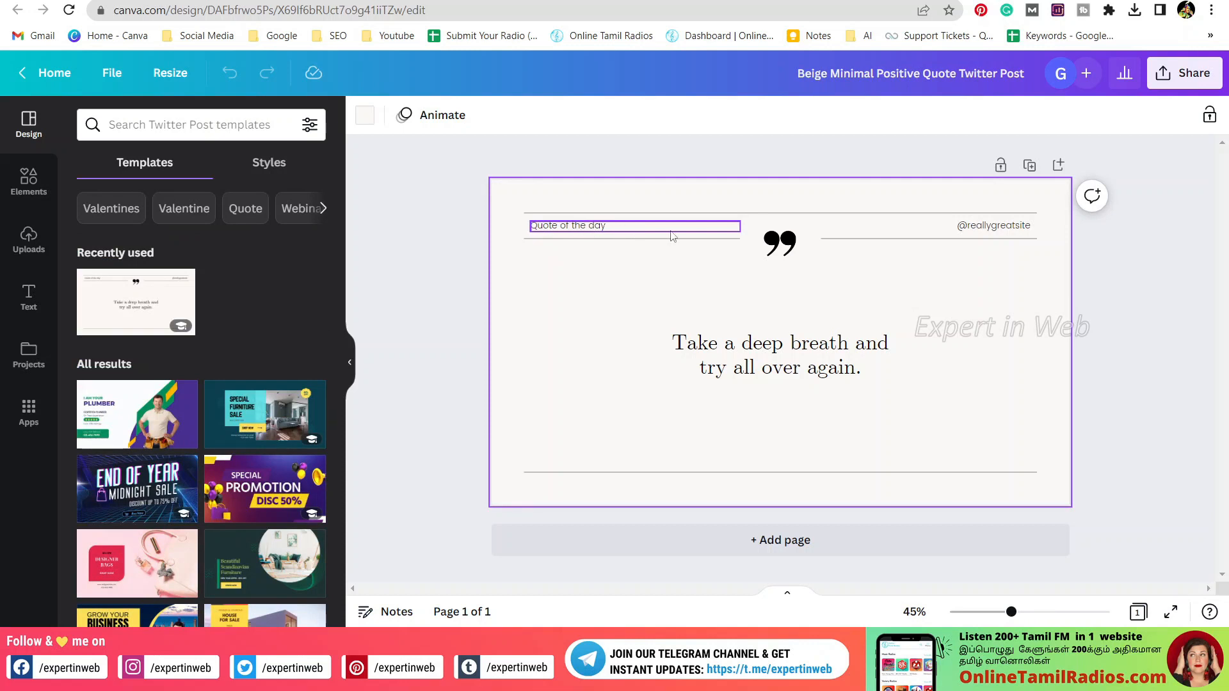
left_click(993, 229)
double_click(992, 227)
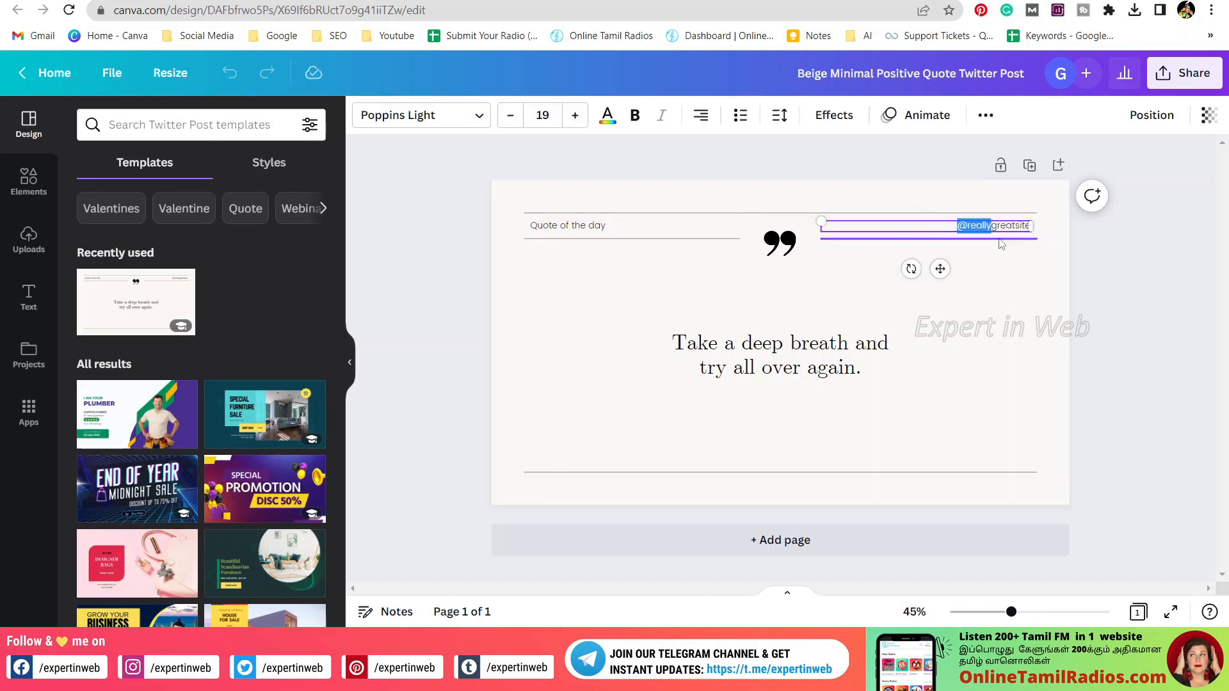
triple_click(996, 229)
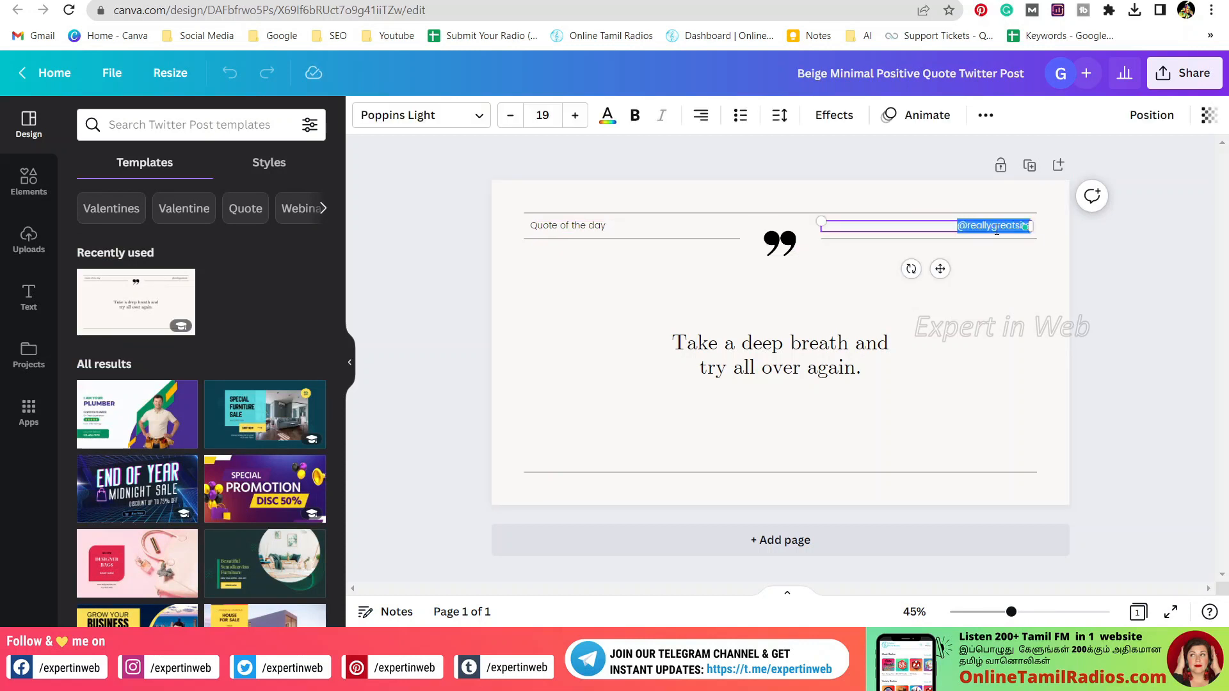
key("BackSpace")
type("@exper")
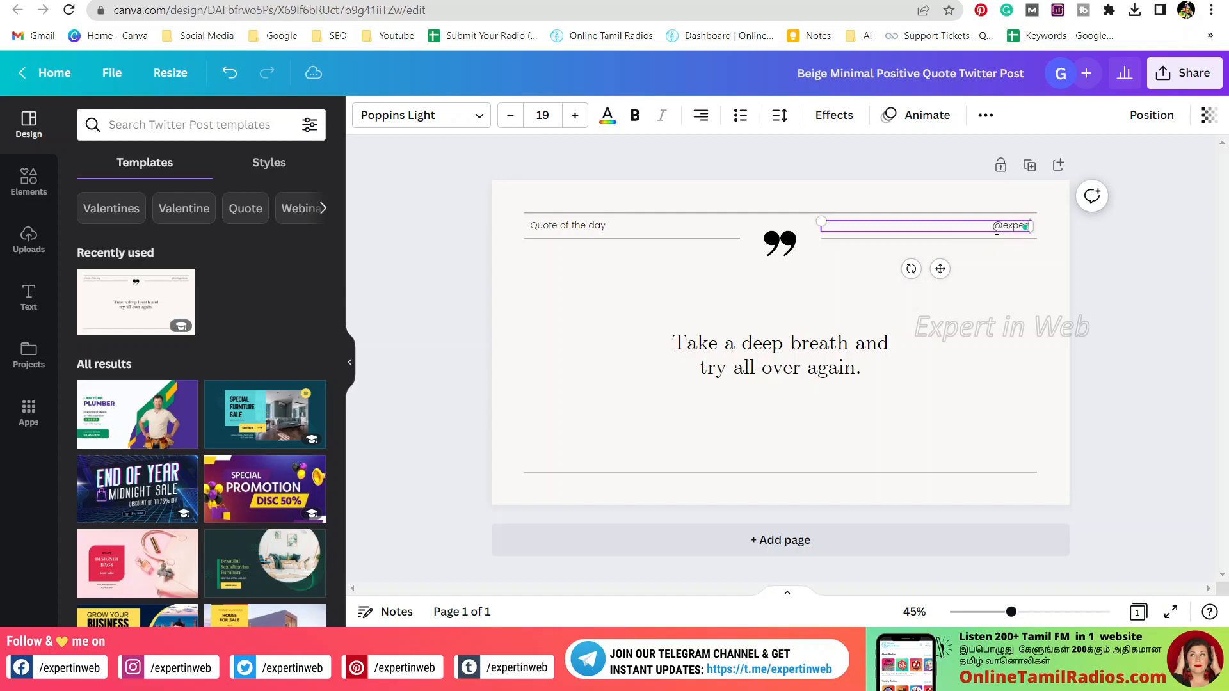
type("tinweb")
left_click(1011, 382)
- Replace the Twitter post's quote with the copied ChatGPT text "Small steps lead to big results 💪 Starting my weight loss journey today!"
left_click(775, 349)
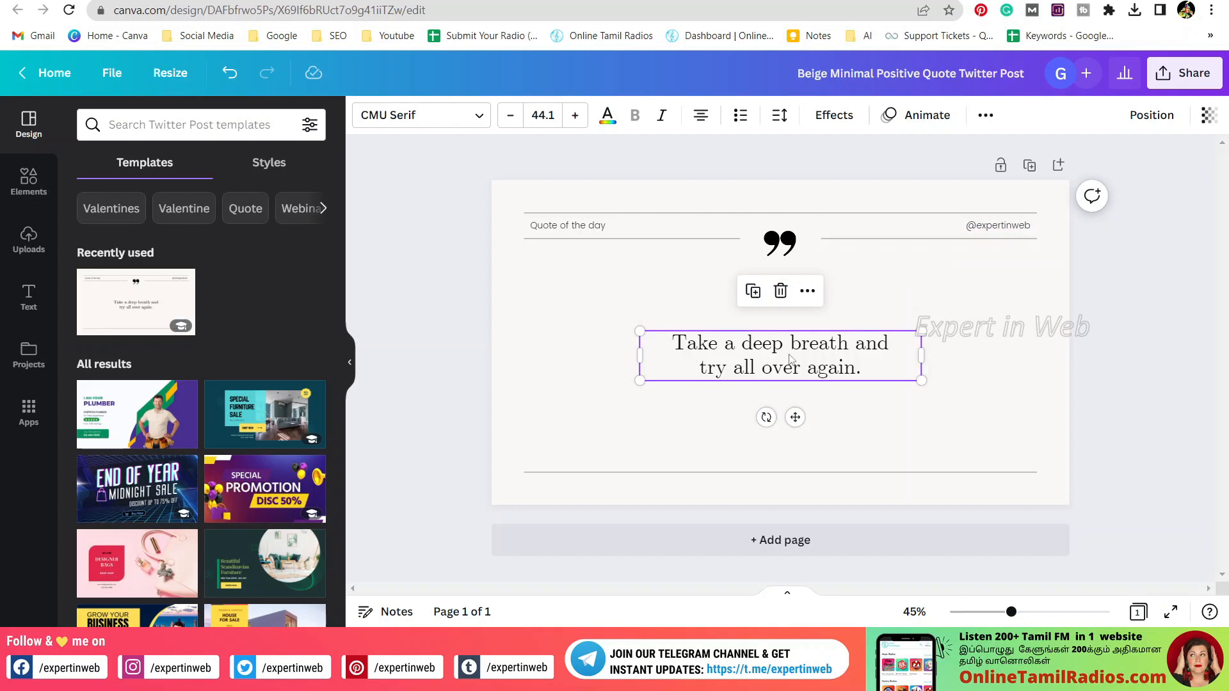
key("alt+Tab")
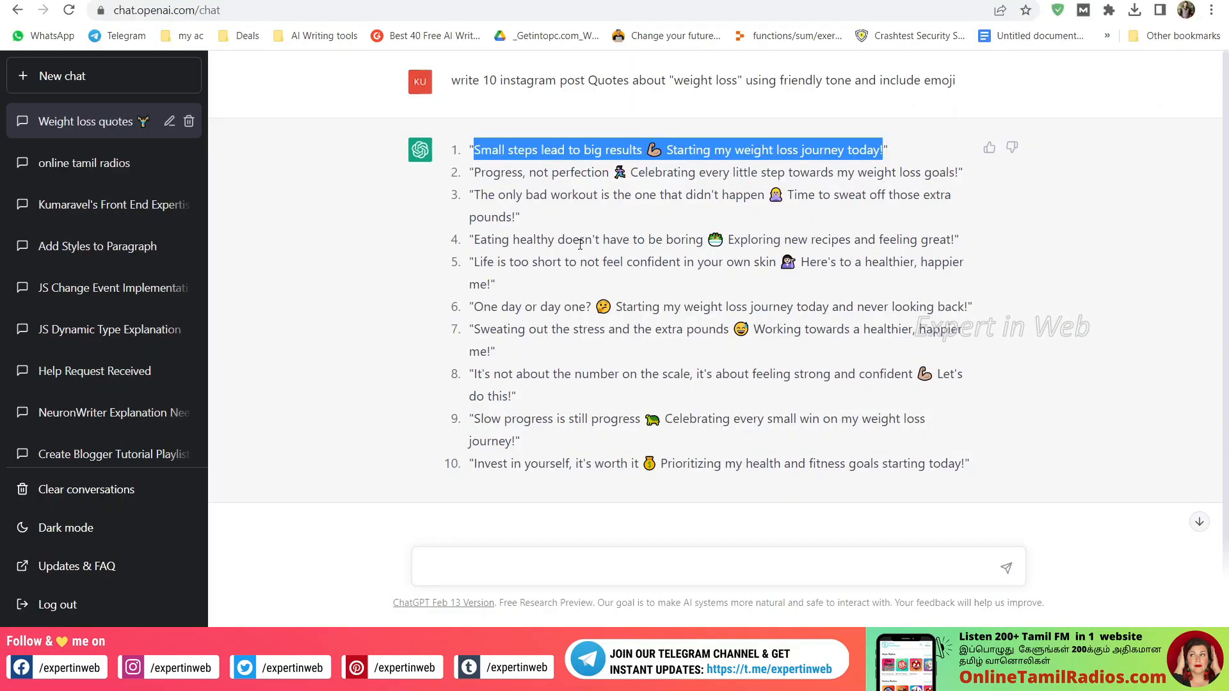
key("alt+Tab")
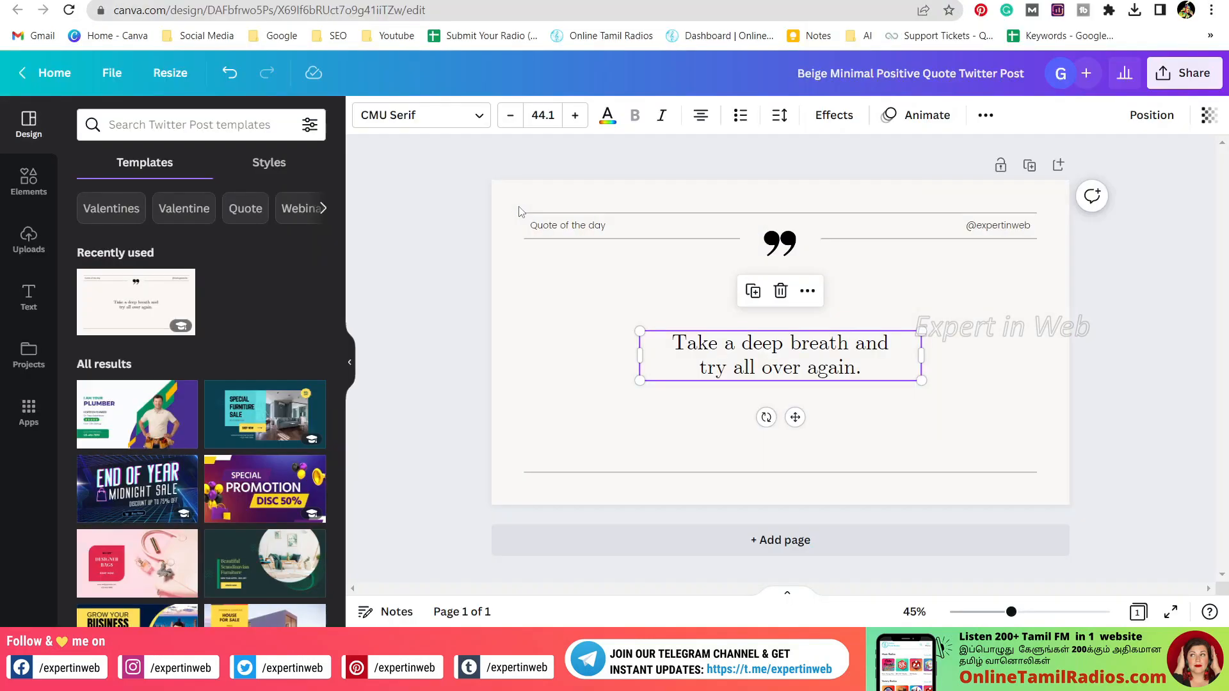
double_click(693, 347)
type("Small steps lead to big results 💪 Starting my weight loss journey today!")
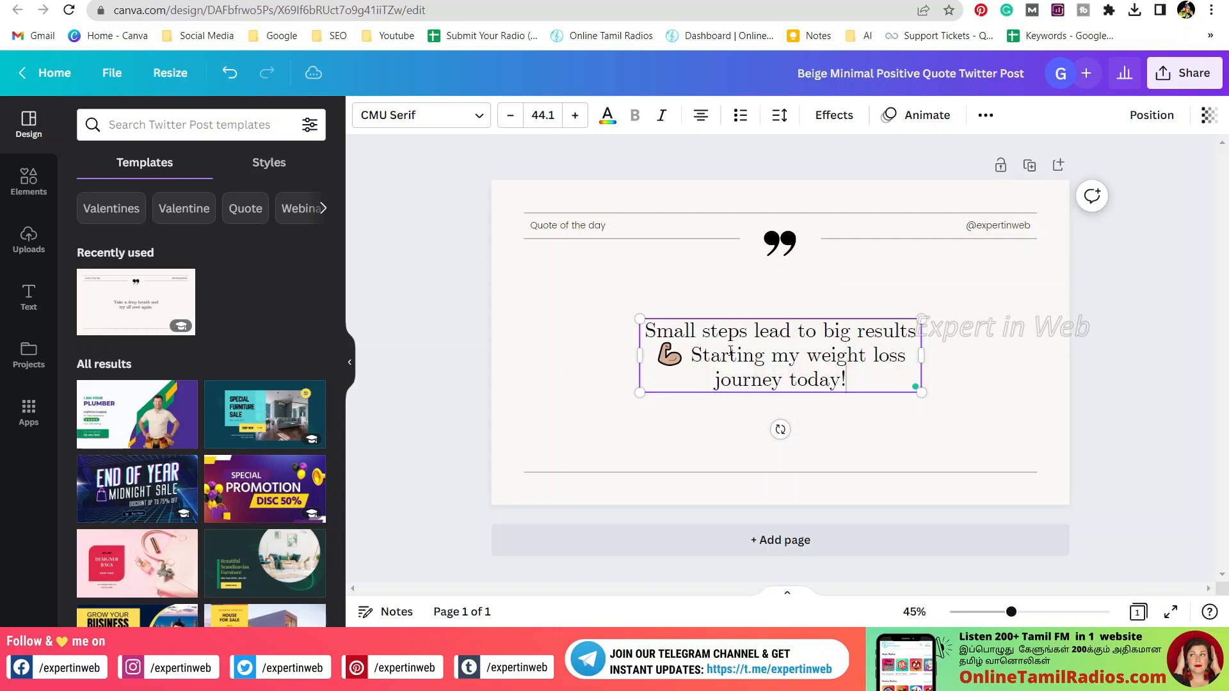
left_click(995, 370)
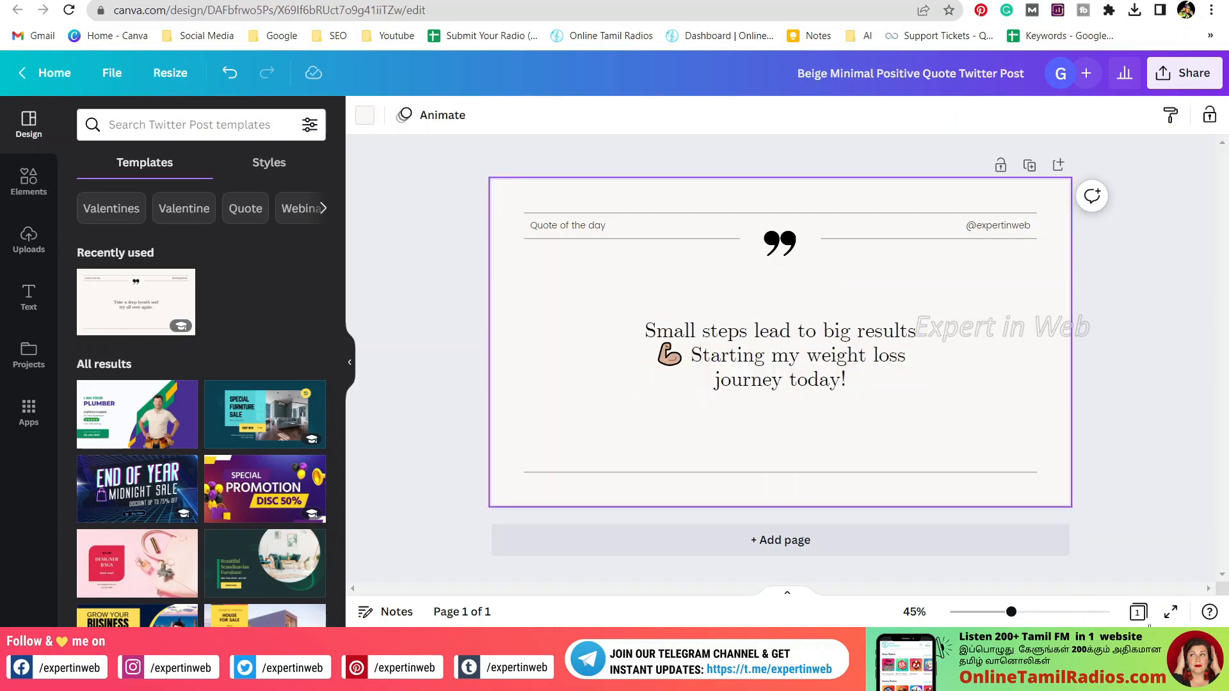
- Preview the finished Twitter post in full screen, and close the details page of its source template
left_click(1170, 611)
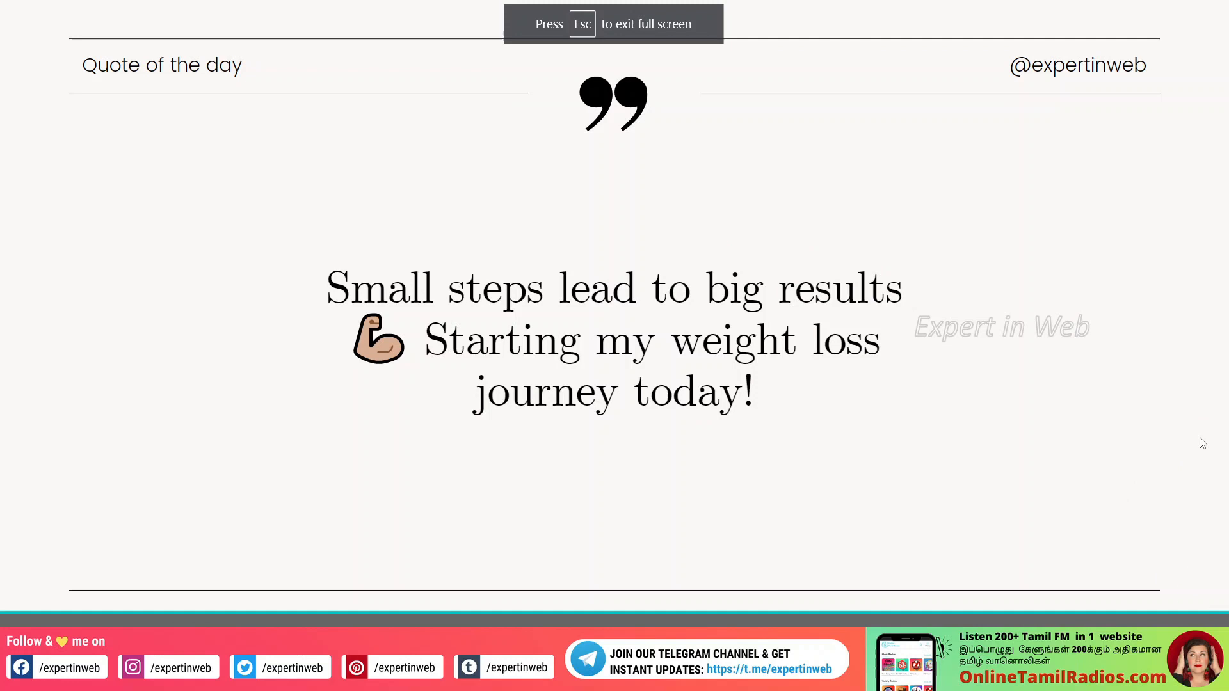
key("Escape")
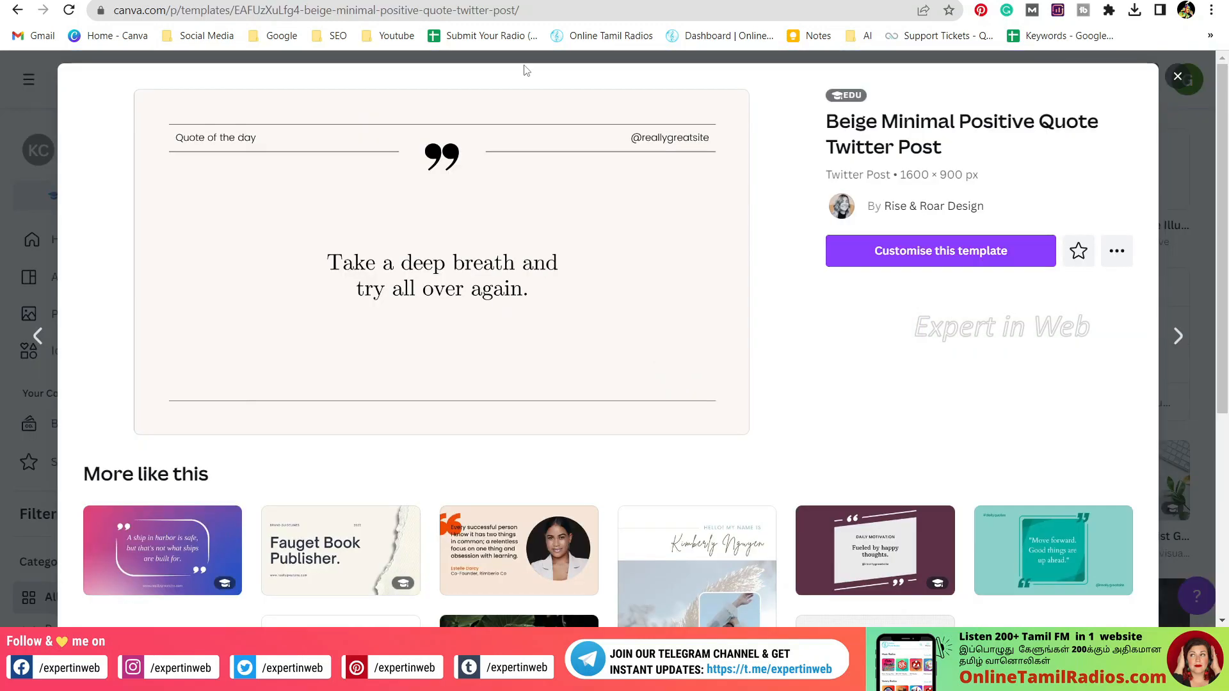
left_click(1178, 78)
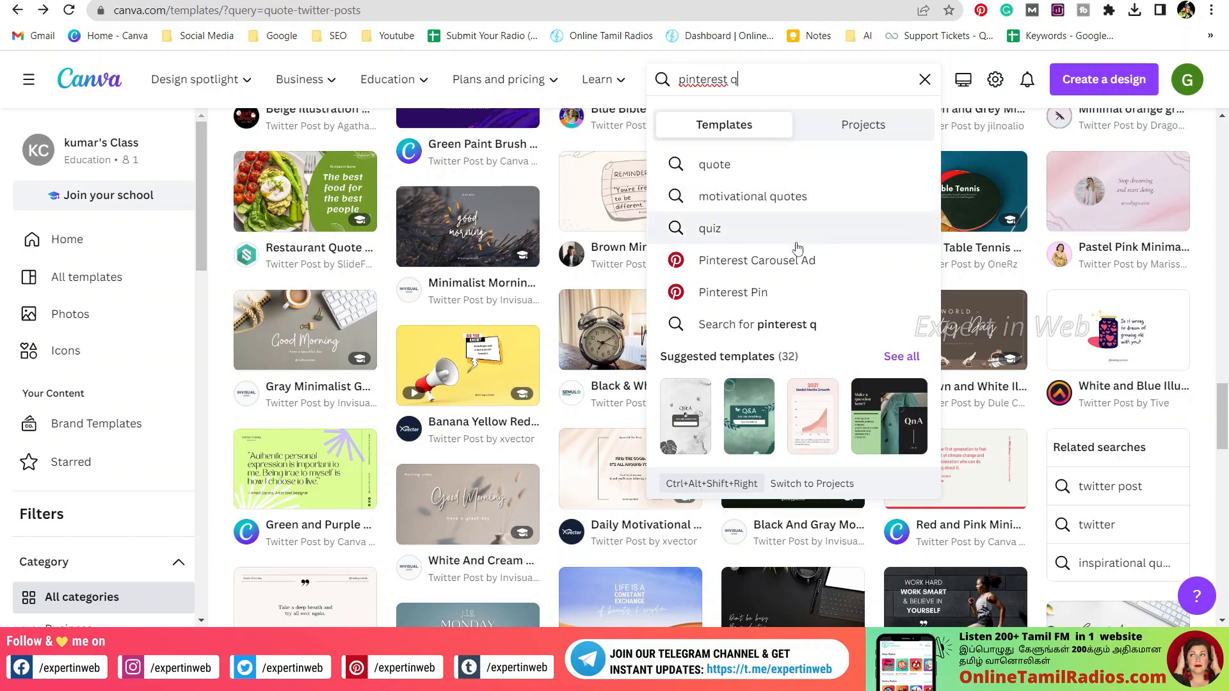
- Search the templates for "pinterest quotes post" and open the beige and brown "Quotes Instagram Post" with the bracketed quote for customising
type("uote")
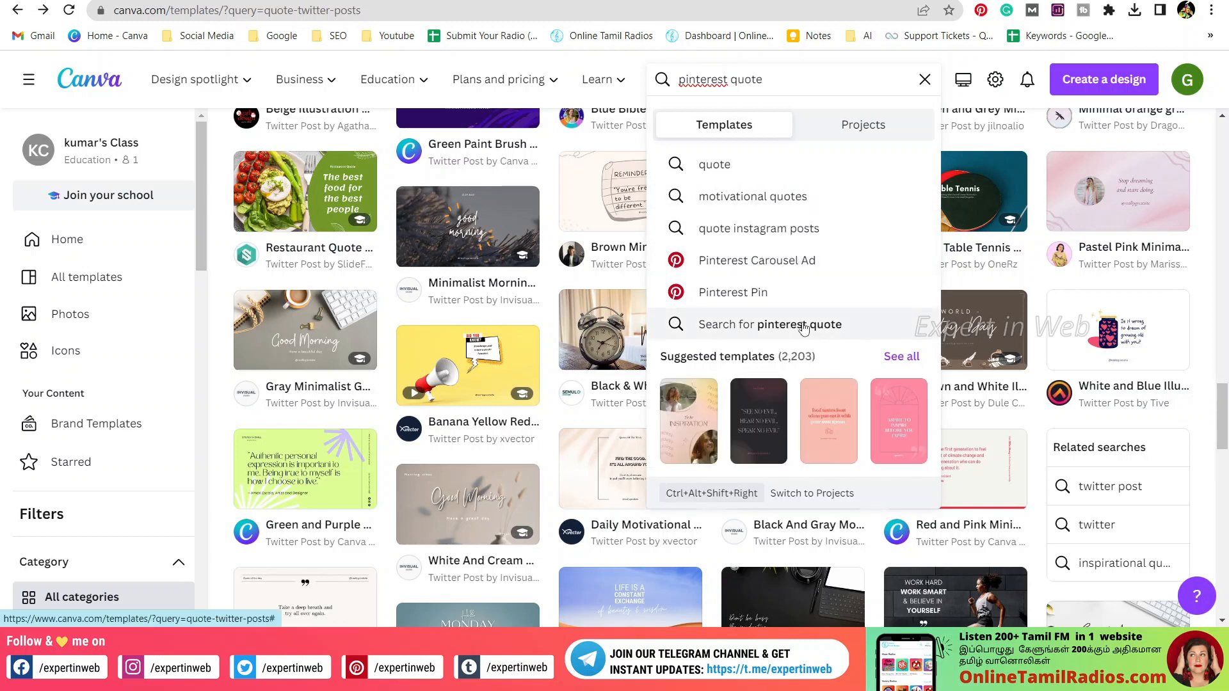
type("s post")
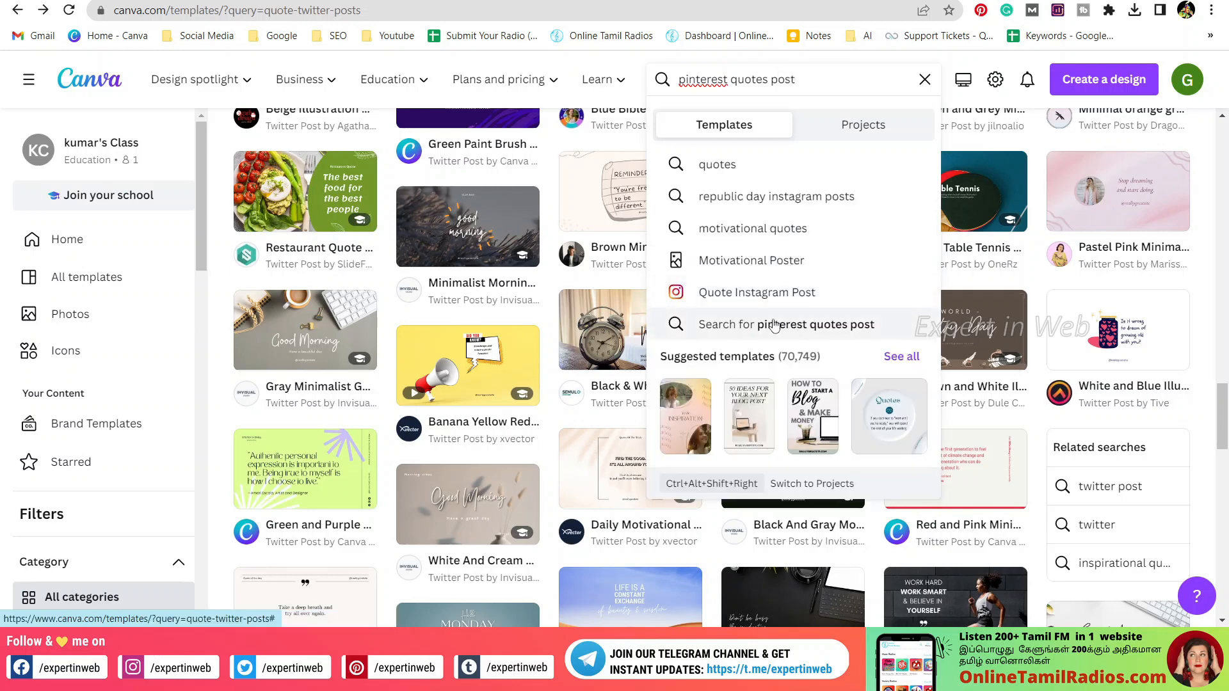
left_click(774, 325)
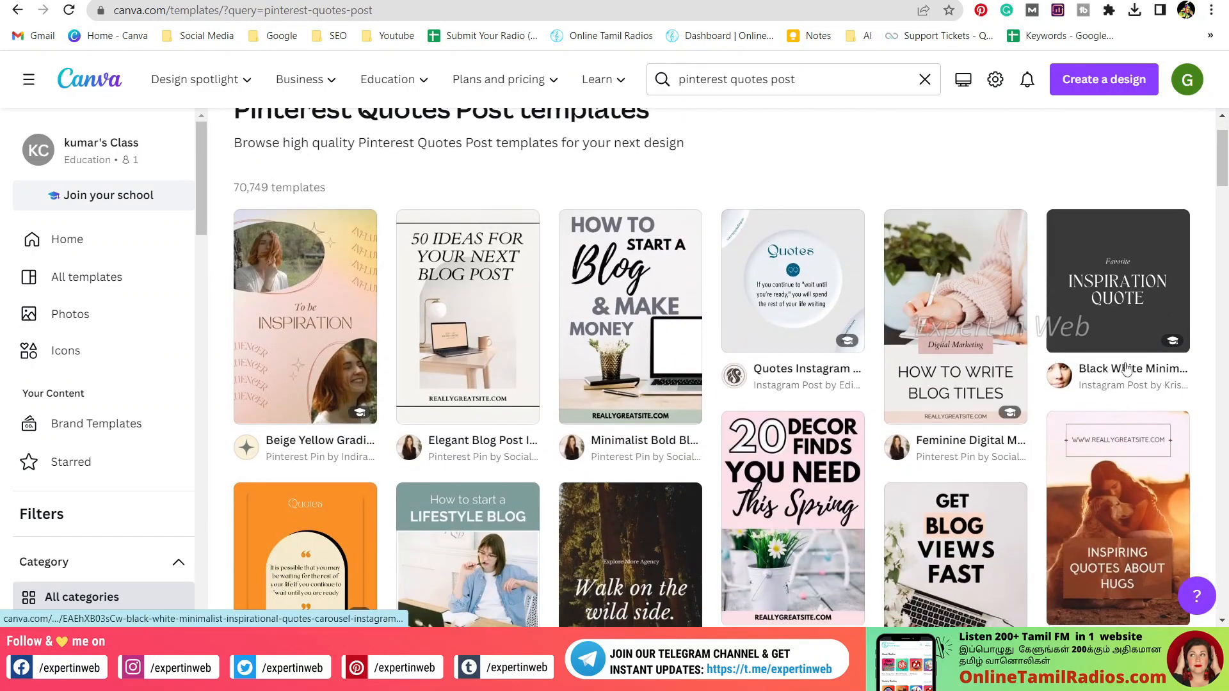
scroll(711, 312, "down", 10)
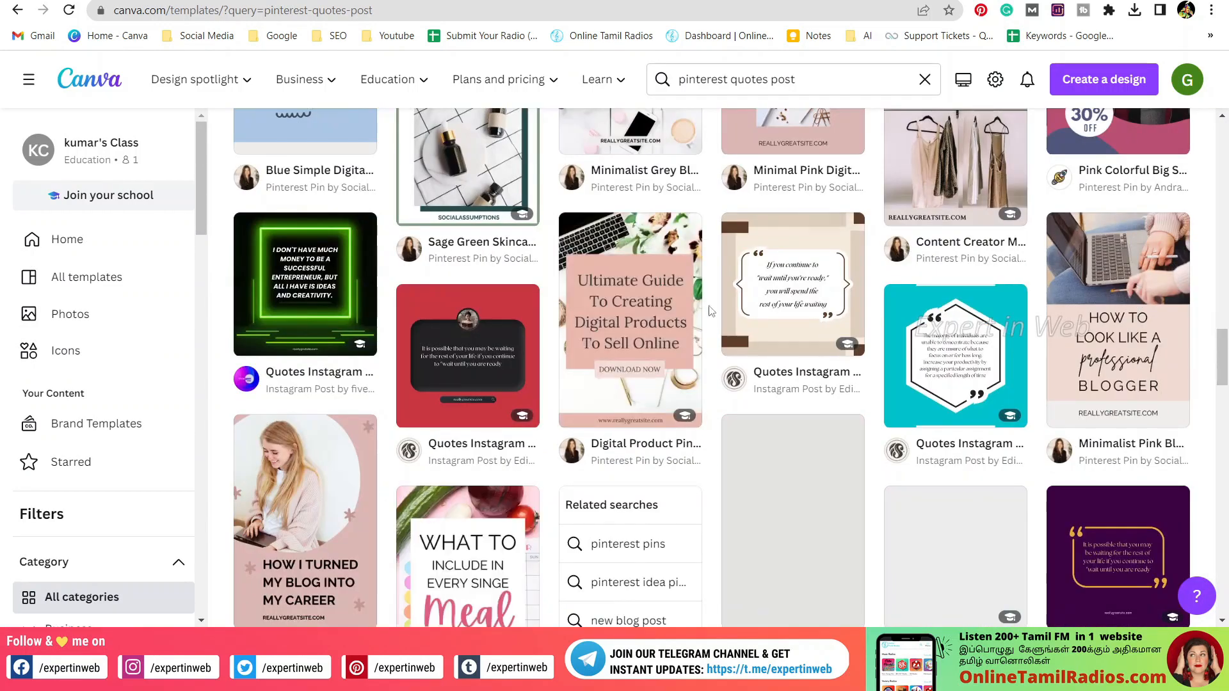
left_click(811, 310)
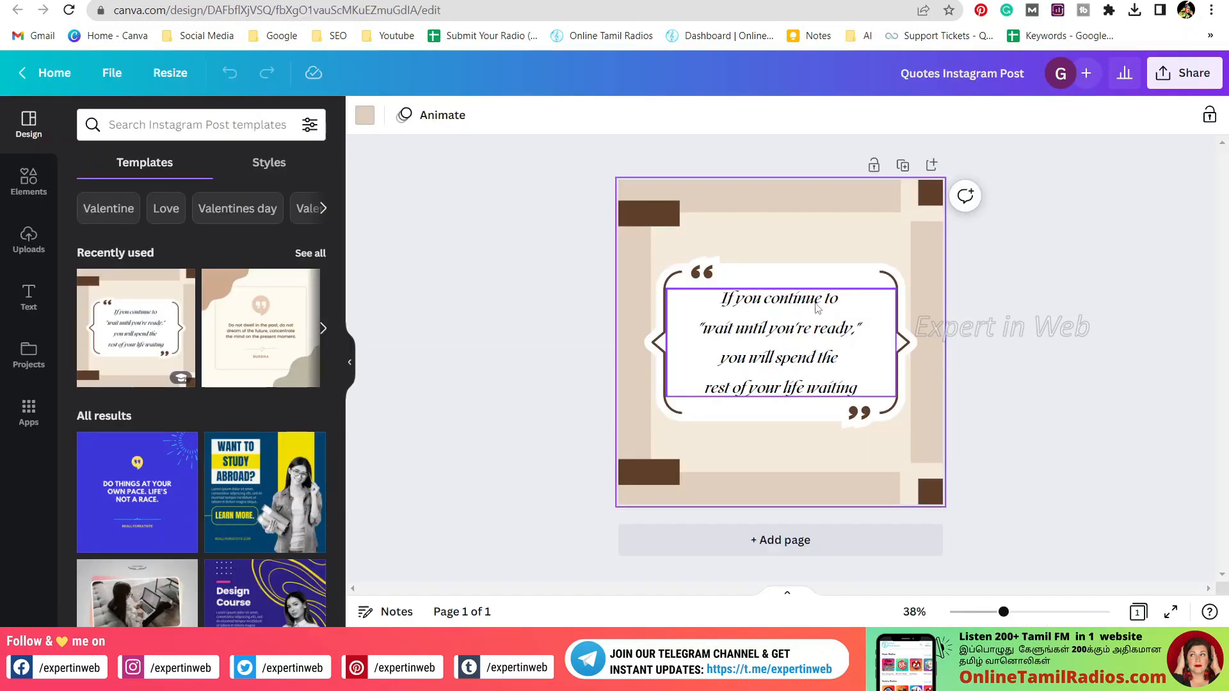
- Replace the template's quote with "Small steps lead to big results 💪 Starting my weight loss journey today!"
left_click(782, 338)
left_click(782, 338)
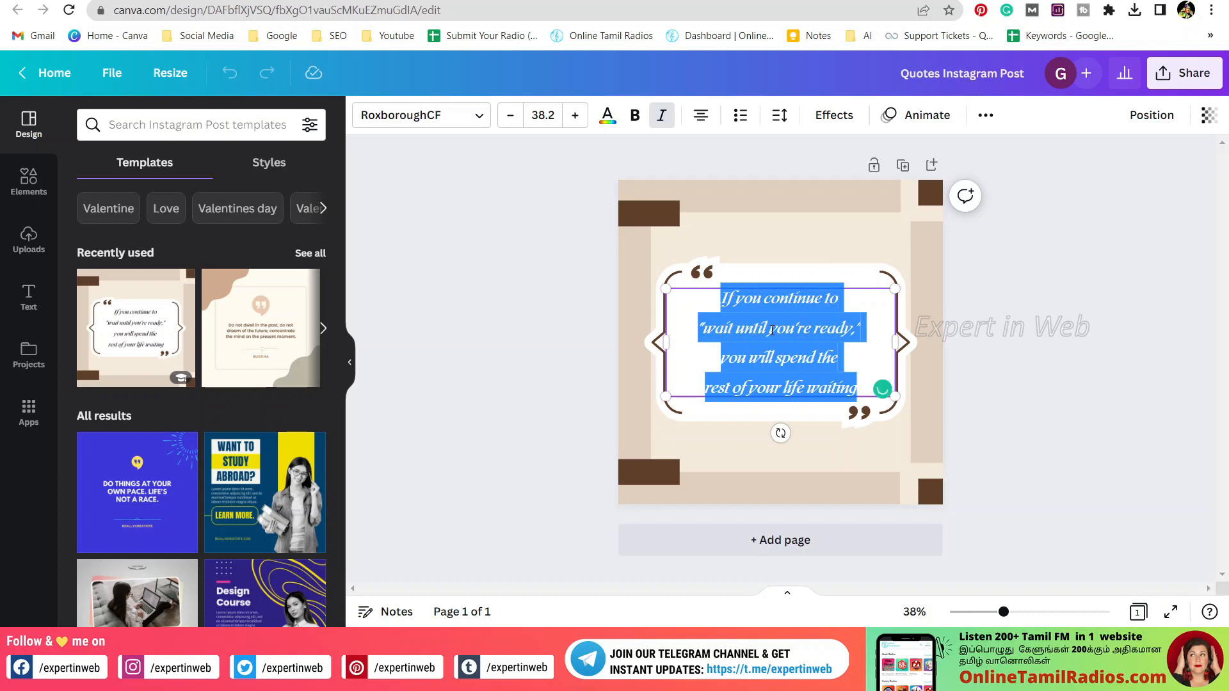
type("Small steps lead to big results 💪 Starting my weight loss journey today!")
key("Escape")
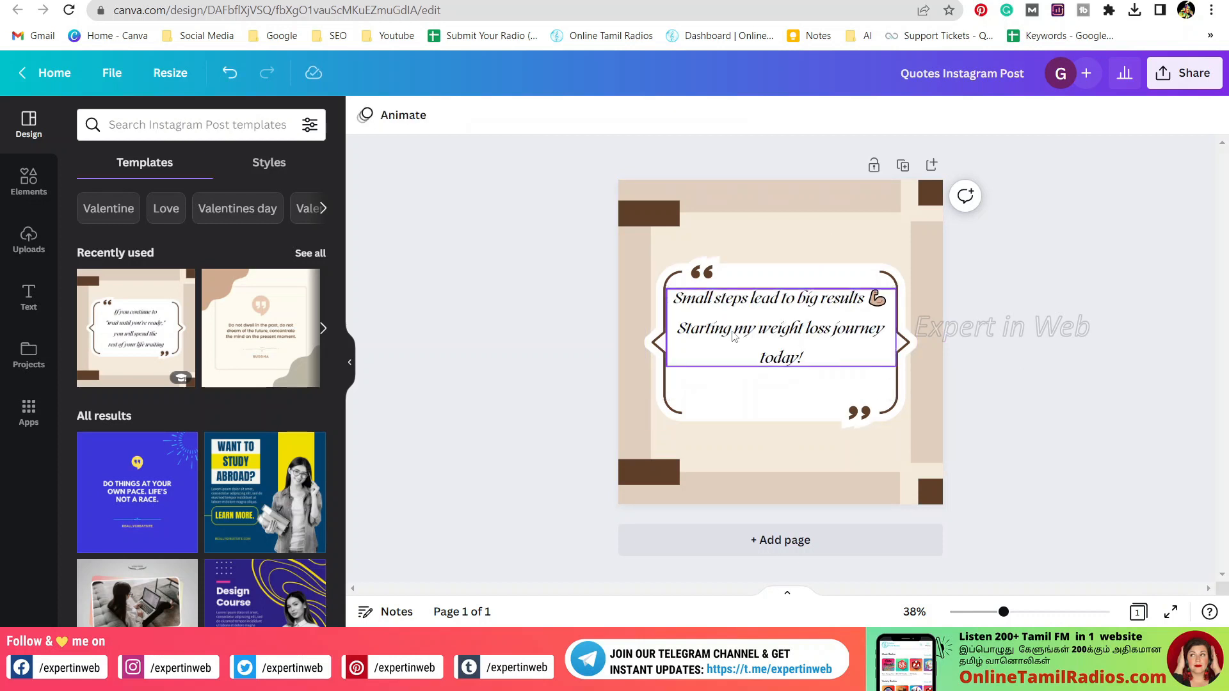
- Change the quote's font to Telegraf and narrow its text box slightly so it sits inside the brackets
left_click(818, 335)
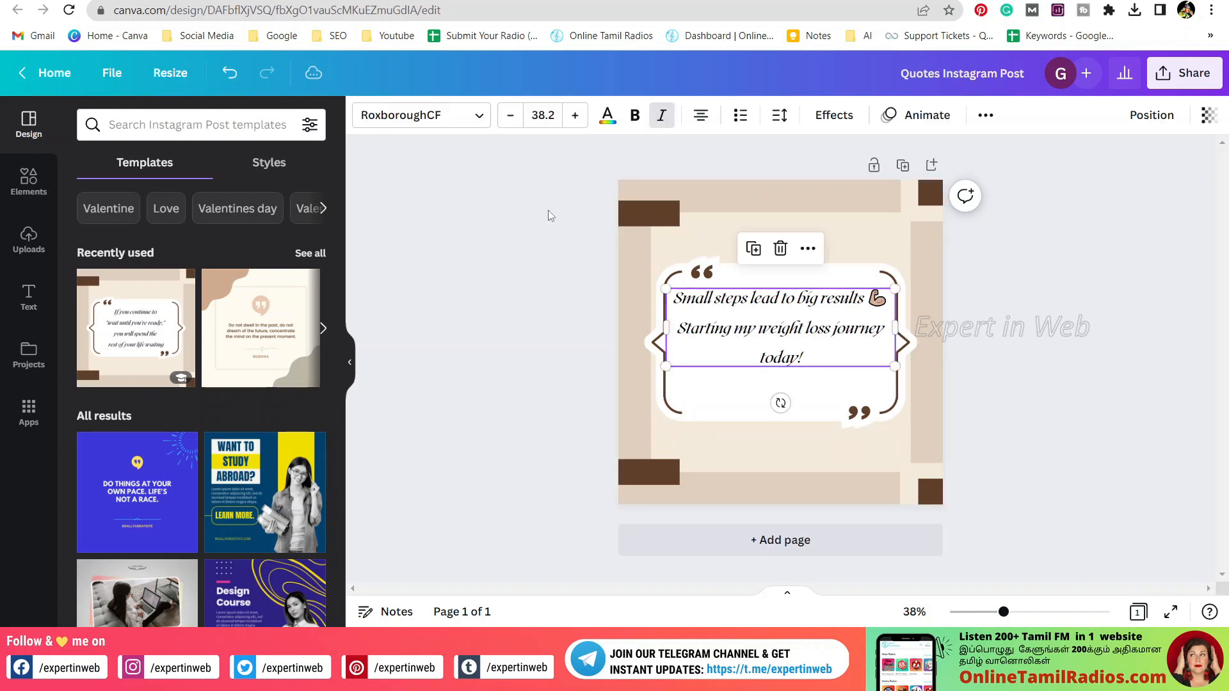
left_click(446, 123)
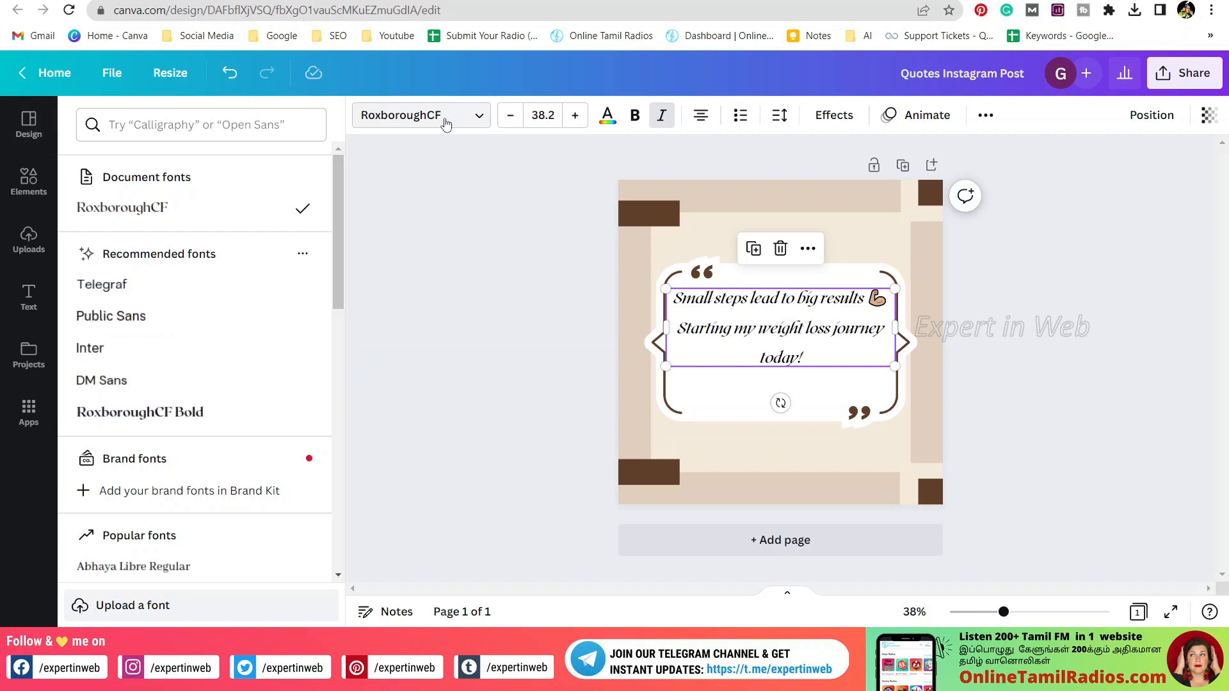
left_click(121, 293)
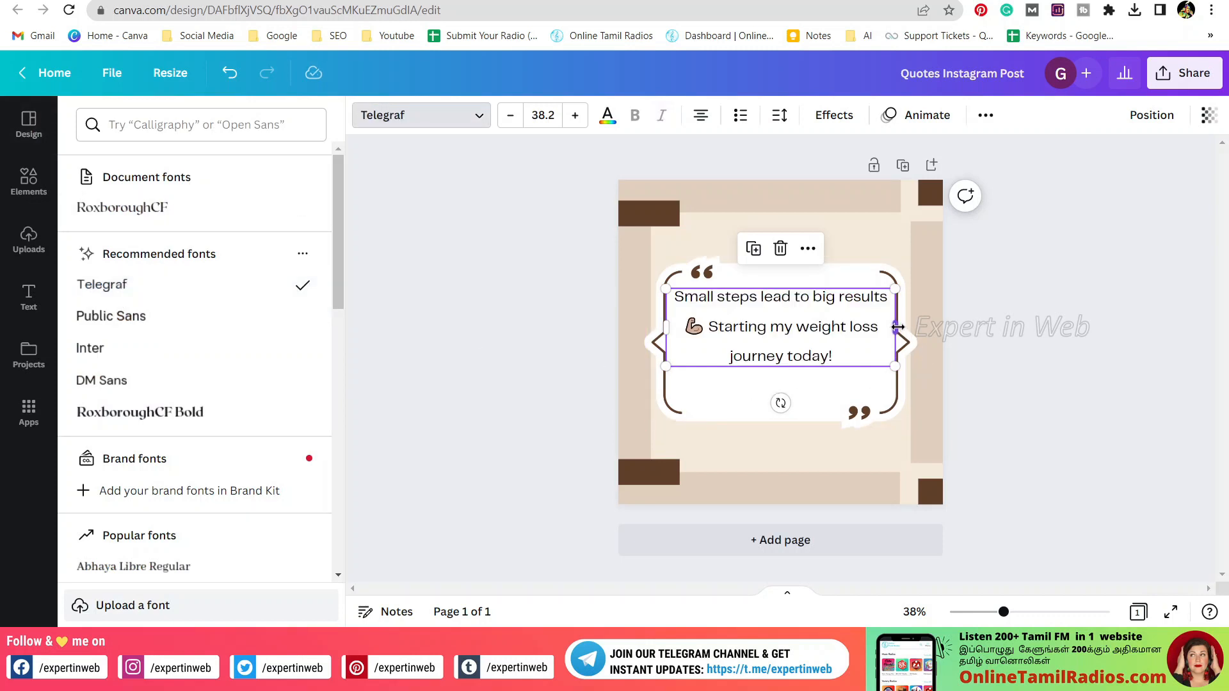
left_click_drag(895, 327, 887, 327)
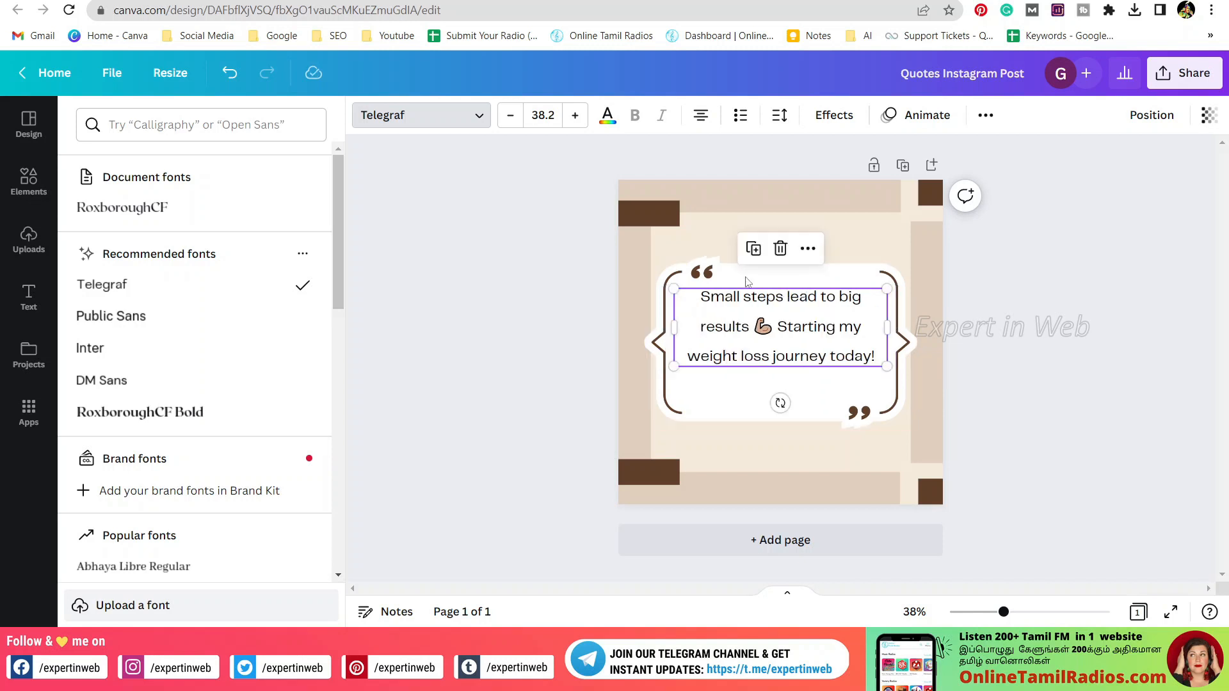
- Increase the quote's font size to 42.2 and preview the post in full screen
left_click(569, 122)
left_click(569, 121)
left_click(568, 121)
left_click(569, 121)
left_click(569, 121)
left_click(569, 121)
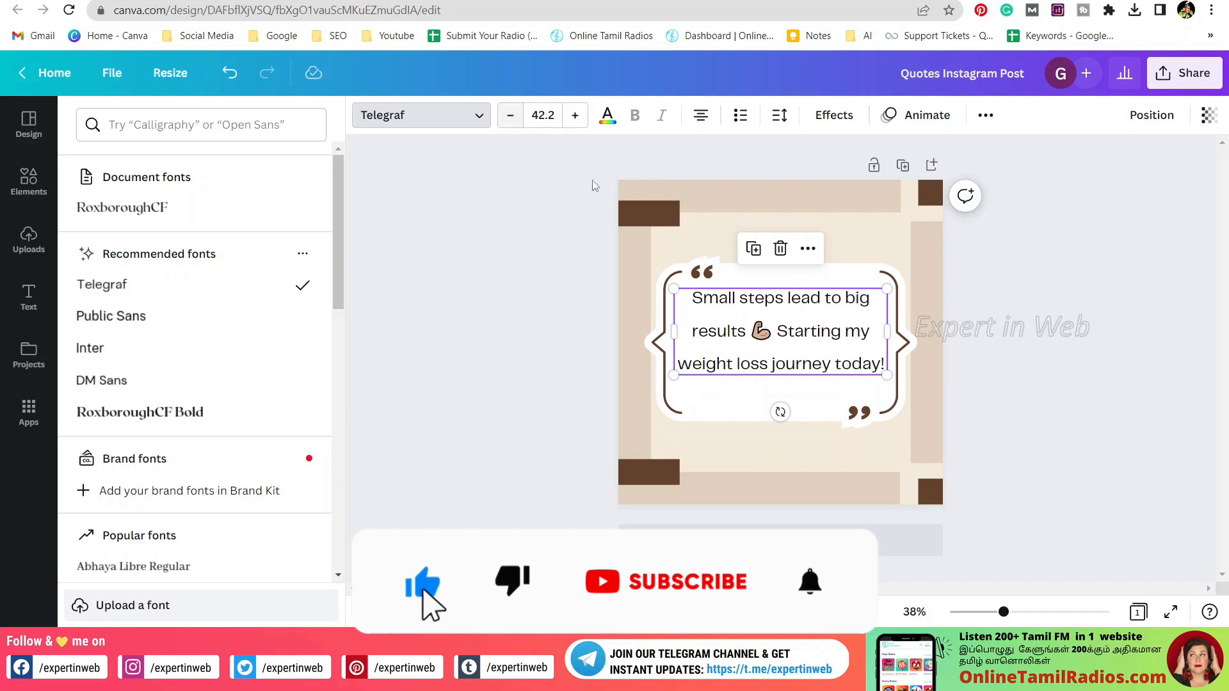
left_click(1171, 612)
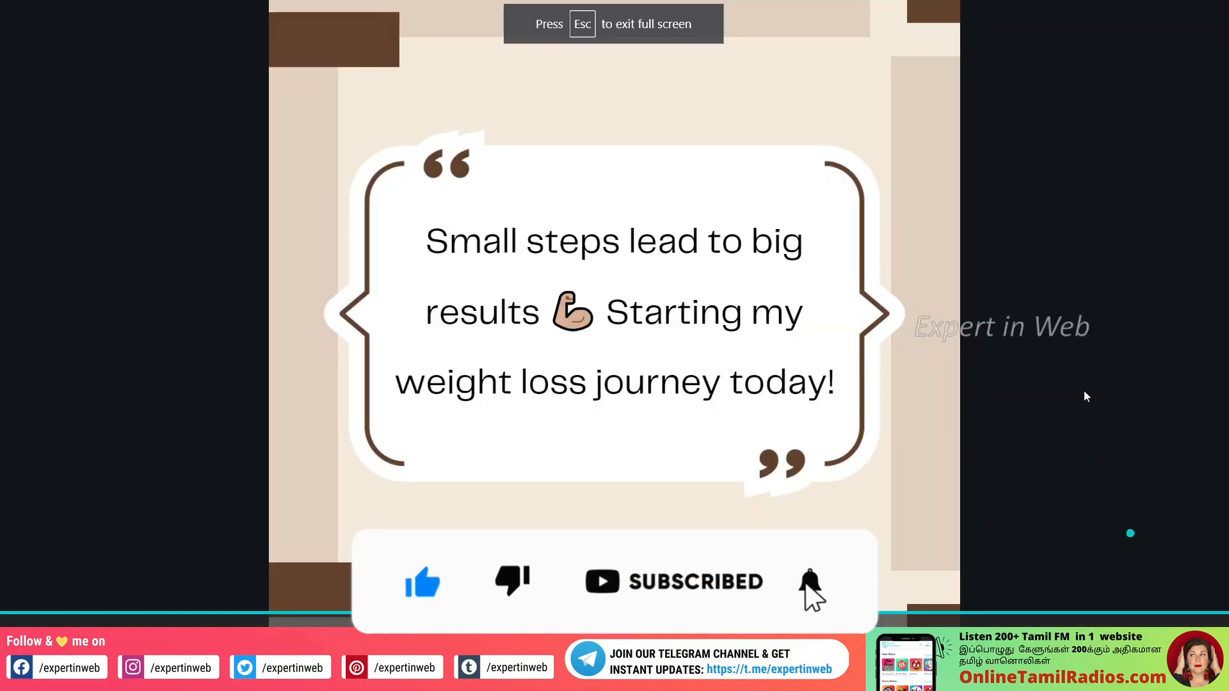
key("Escape")
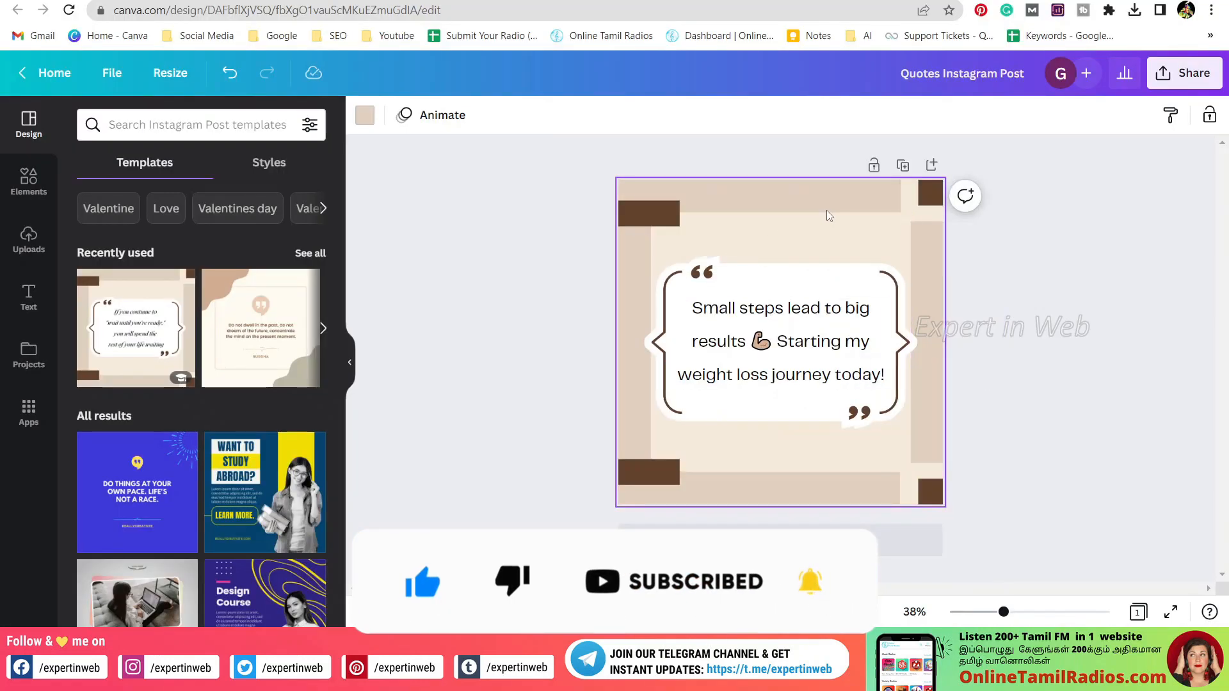